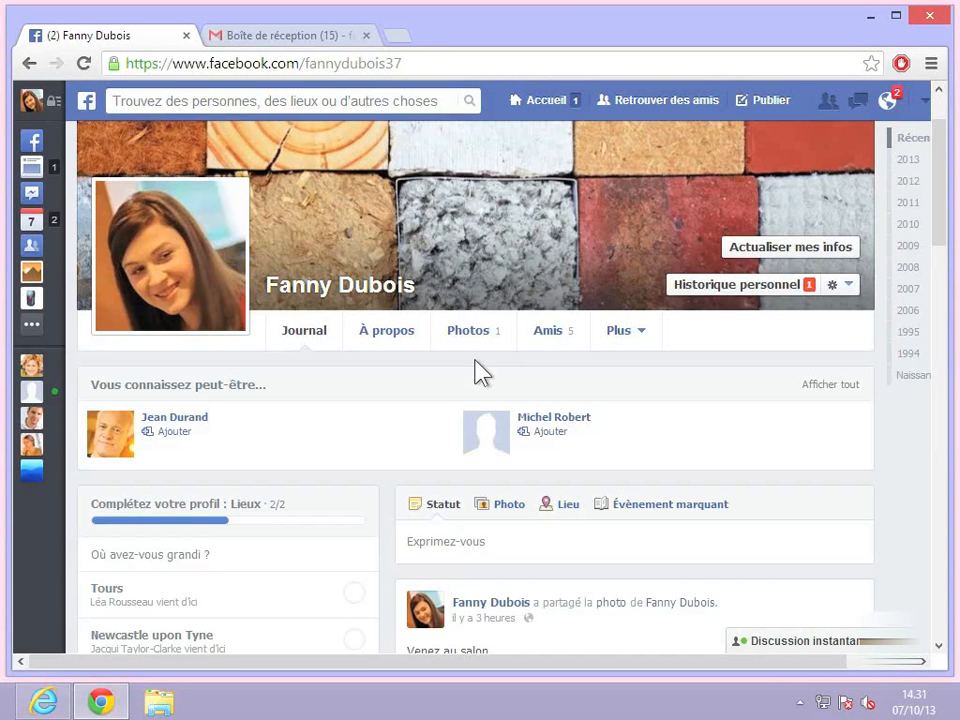
Switch to the Gmail inbox, open the Escalade invitation e-mail among the social messages and display its images
click(308, 34)
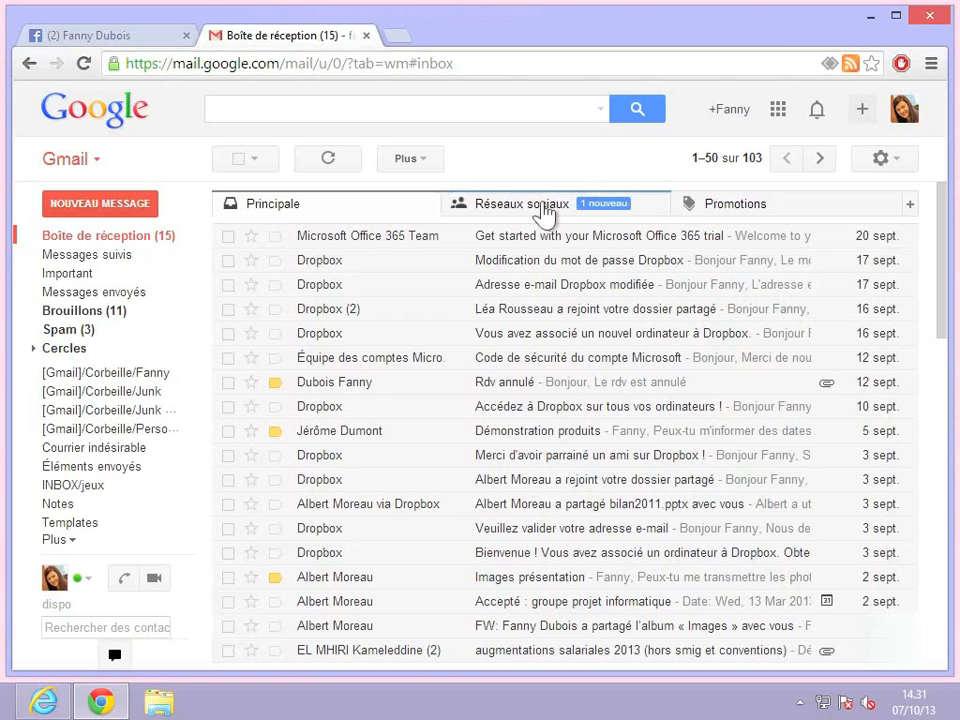
click(543, 213)
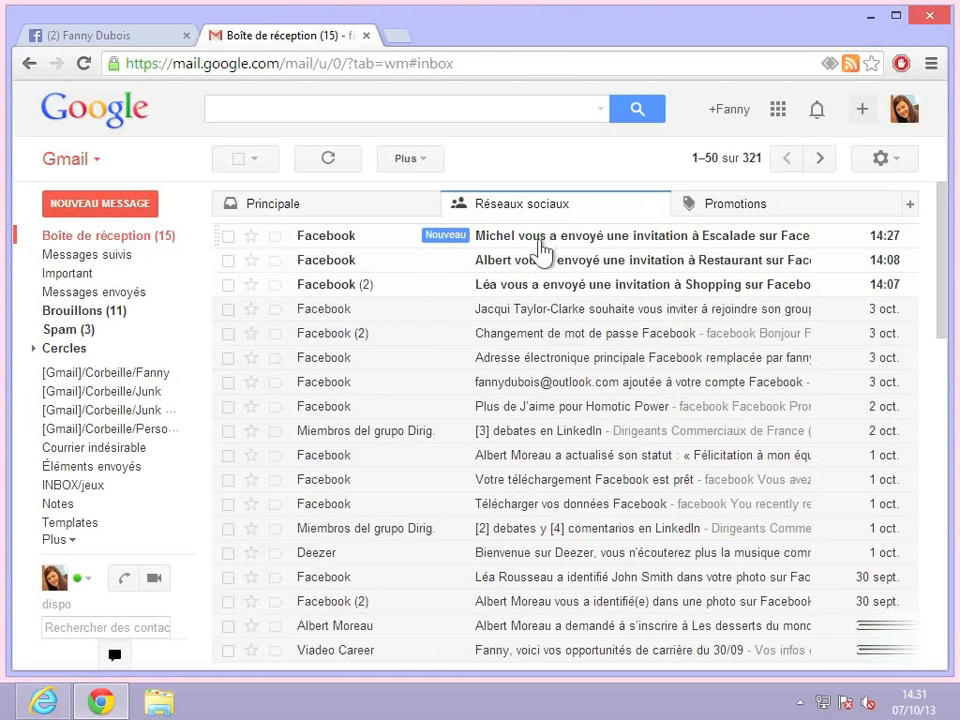
click(538, 241)
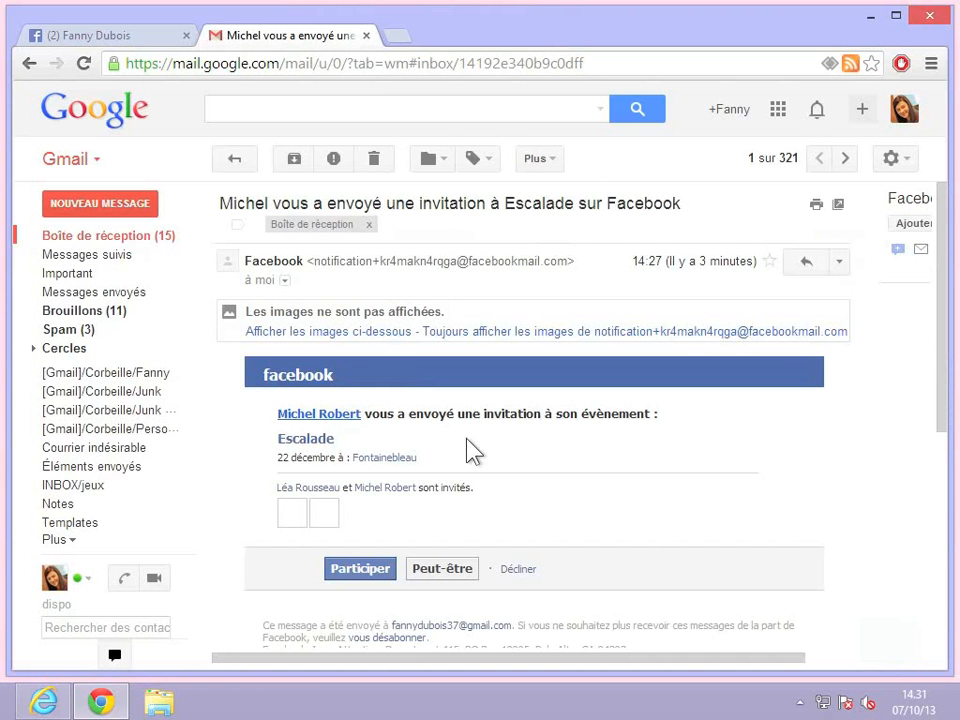
click(388, 332)
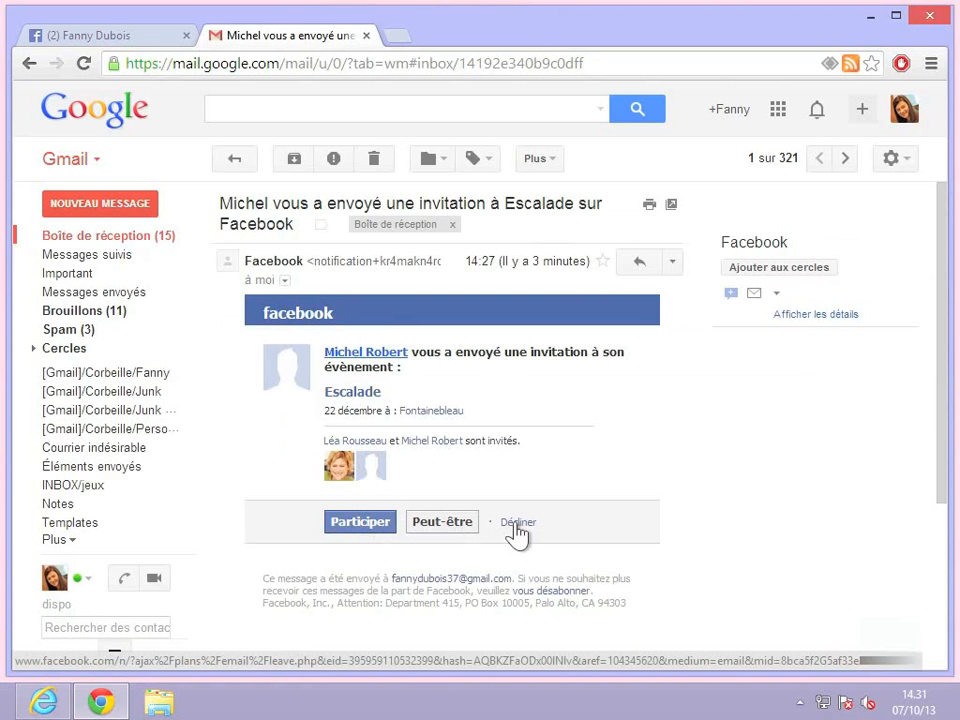
View the Escalade event page linked in the e-mail, and close both that page and the mailbox
click(360, 398)
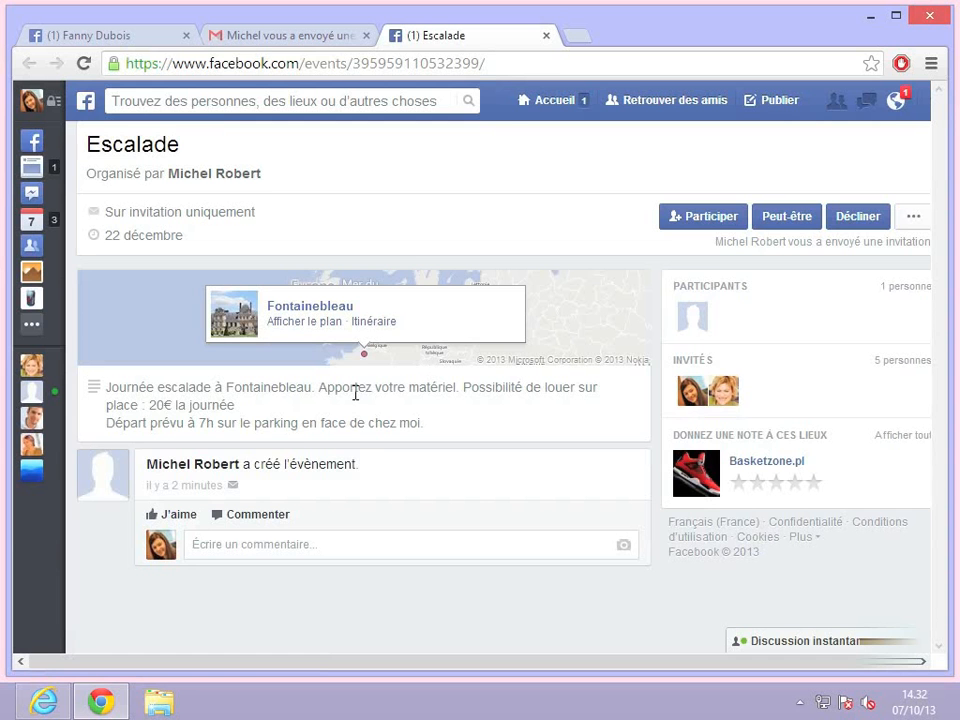
click(546, 36)
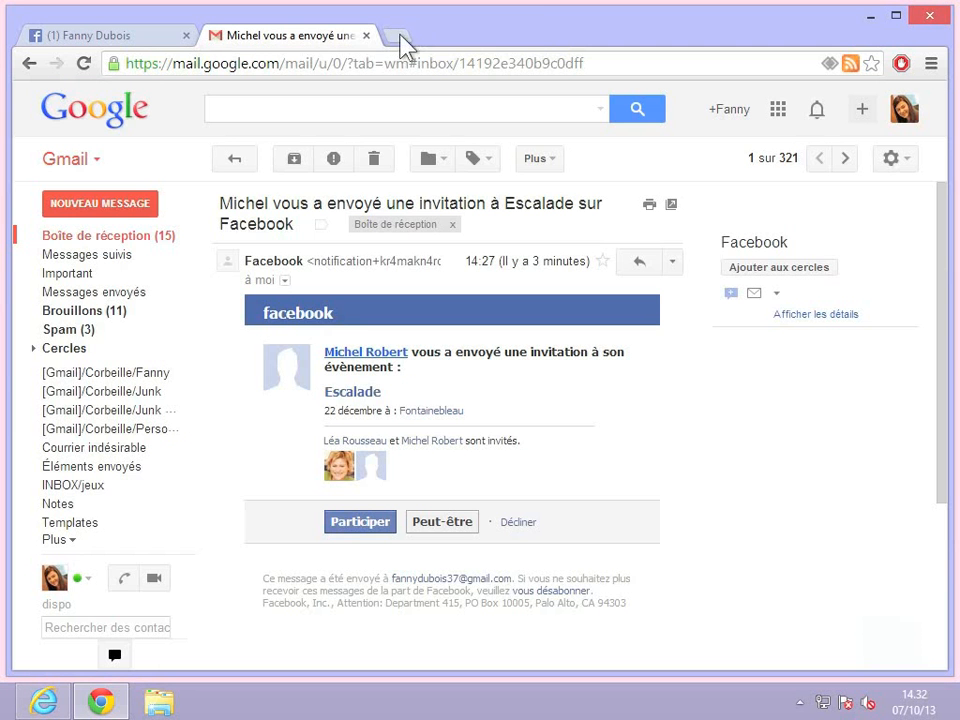
click(366, 36)
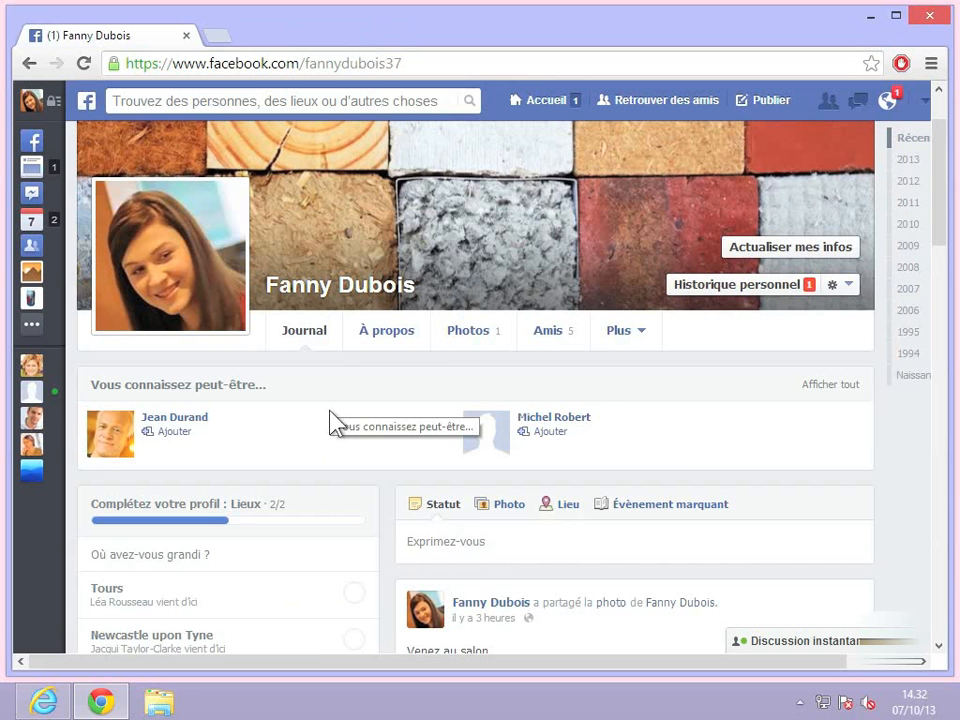
Open the Escalade event from its invitation in the Facebook notifications
click(612, 335)
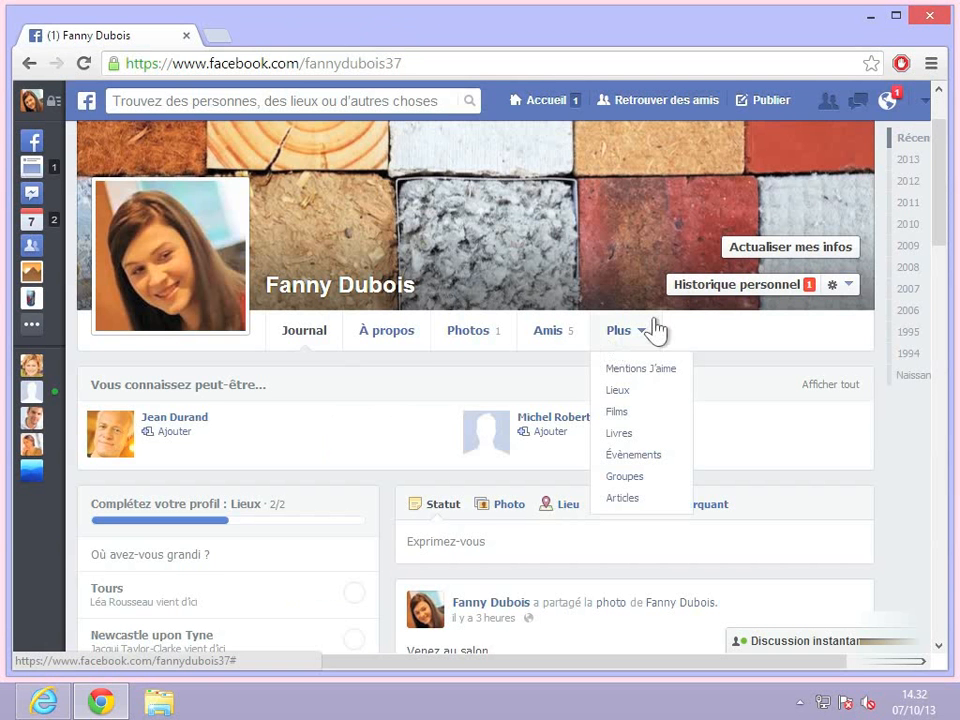
click(653, 328)
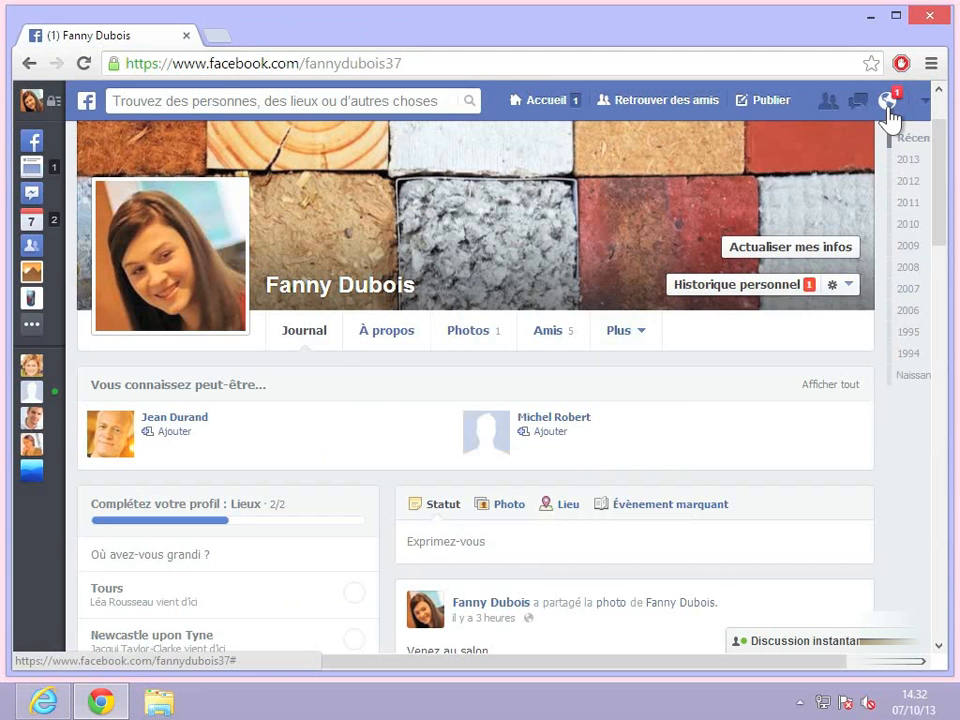
click(887, 102)
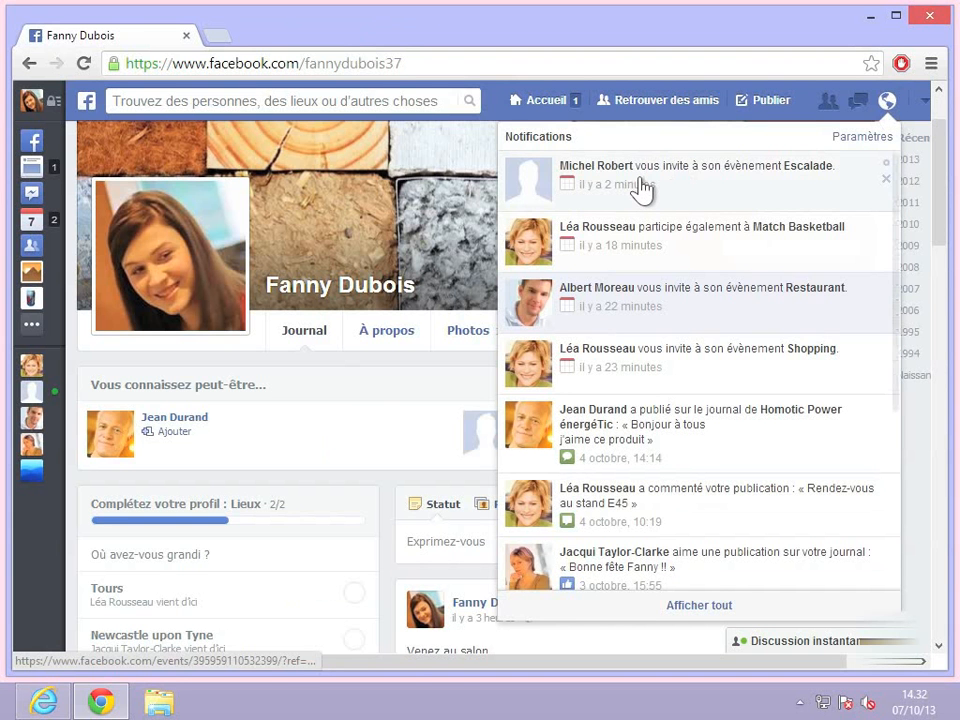
click(806, 186)
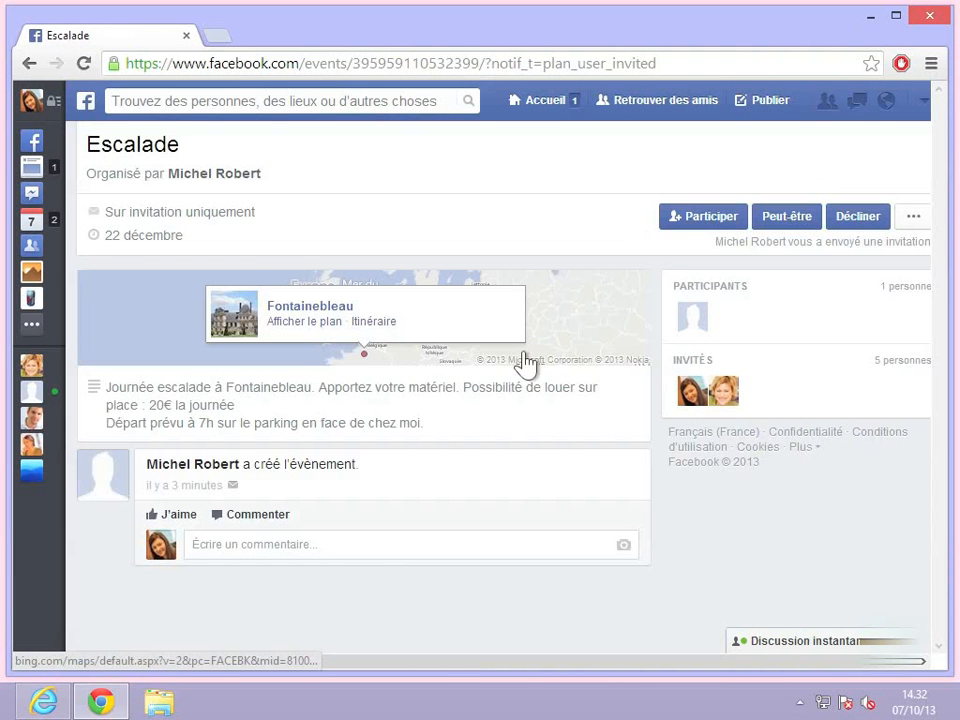
Go to the events list, open the pending invitations and accept the one to Shopping, checking its other reply options
click(55, 229)
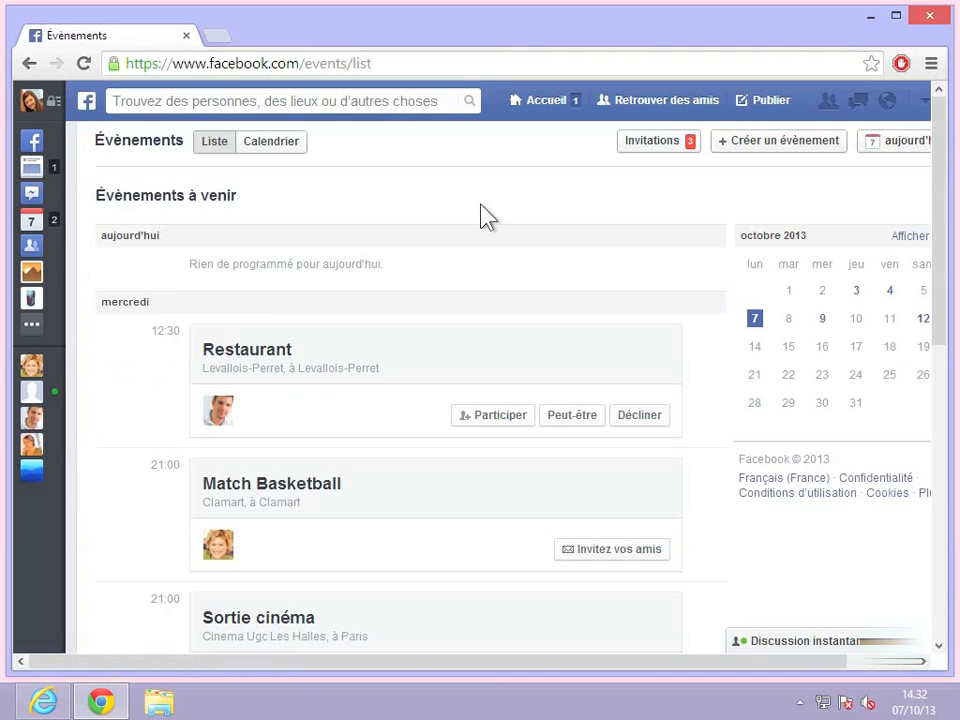
click(655, 148)
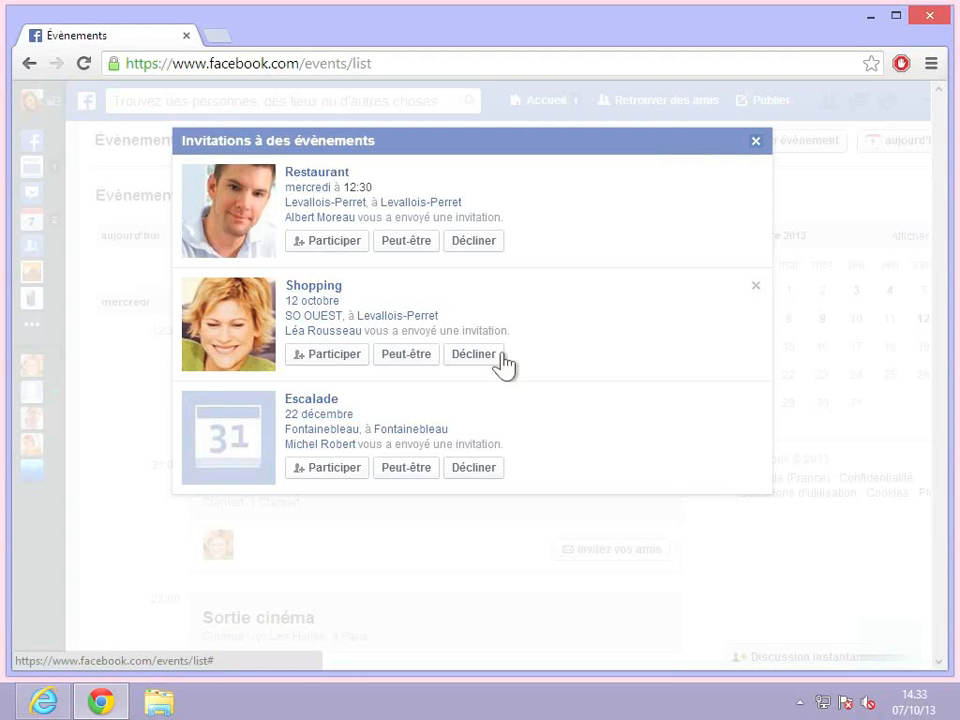
click(356, 355)
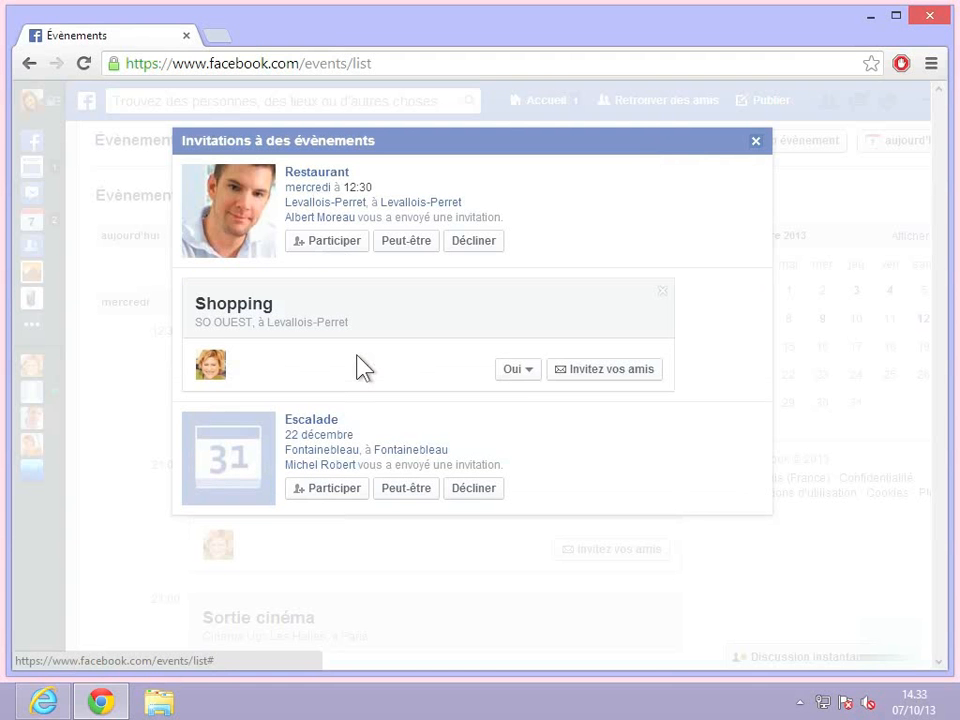
click(527, 372)
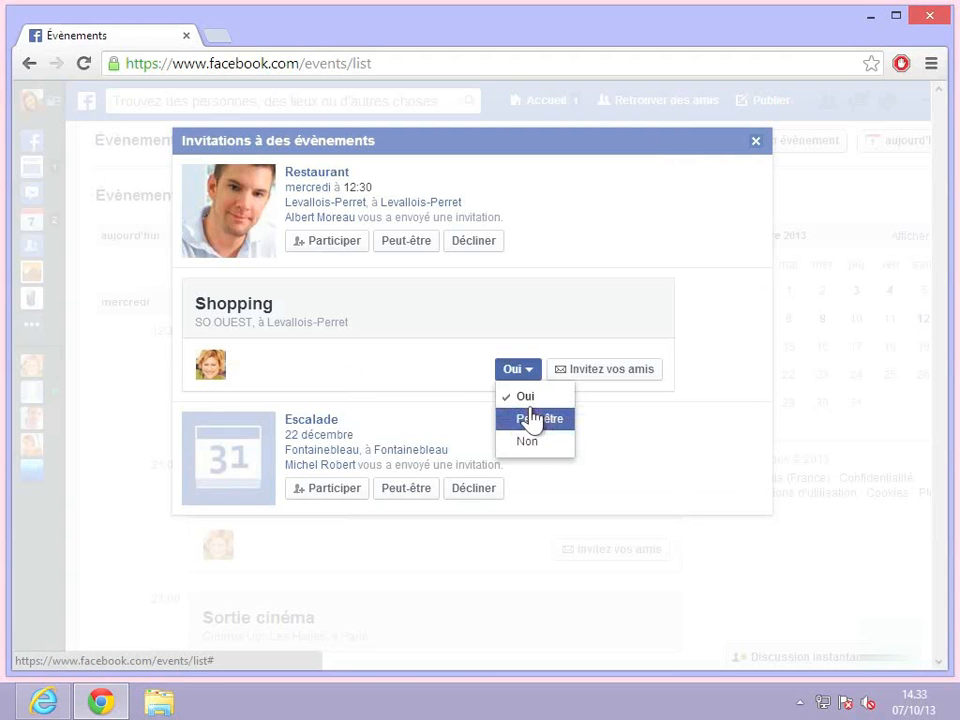
click(556, 357)
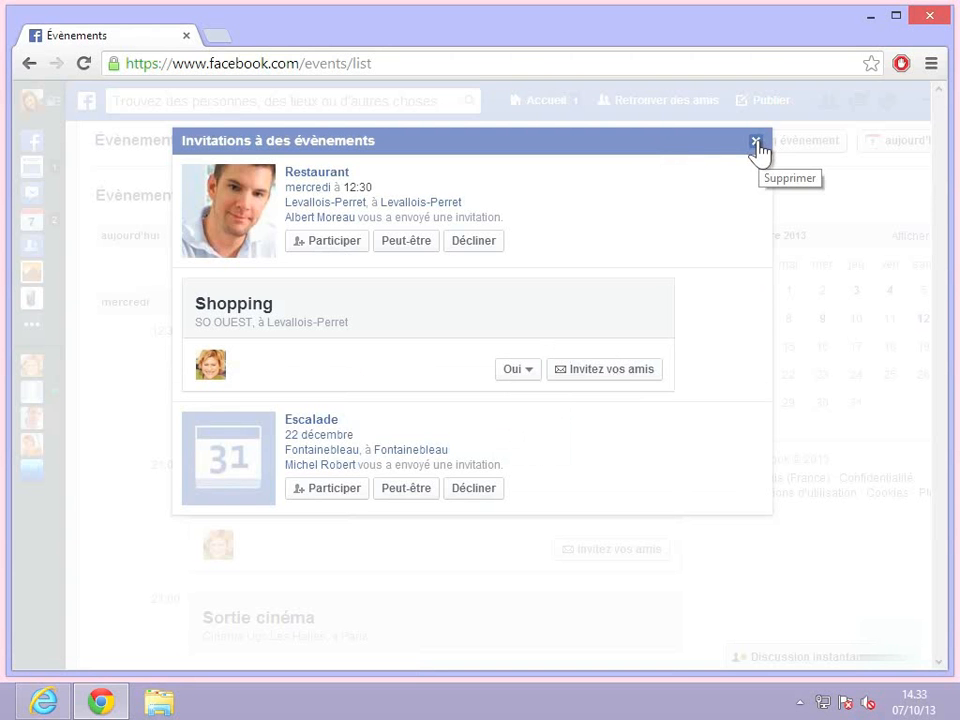
Try to remove the Shopping event from the invitations, and close the invitations list
click(662, 291)
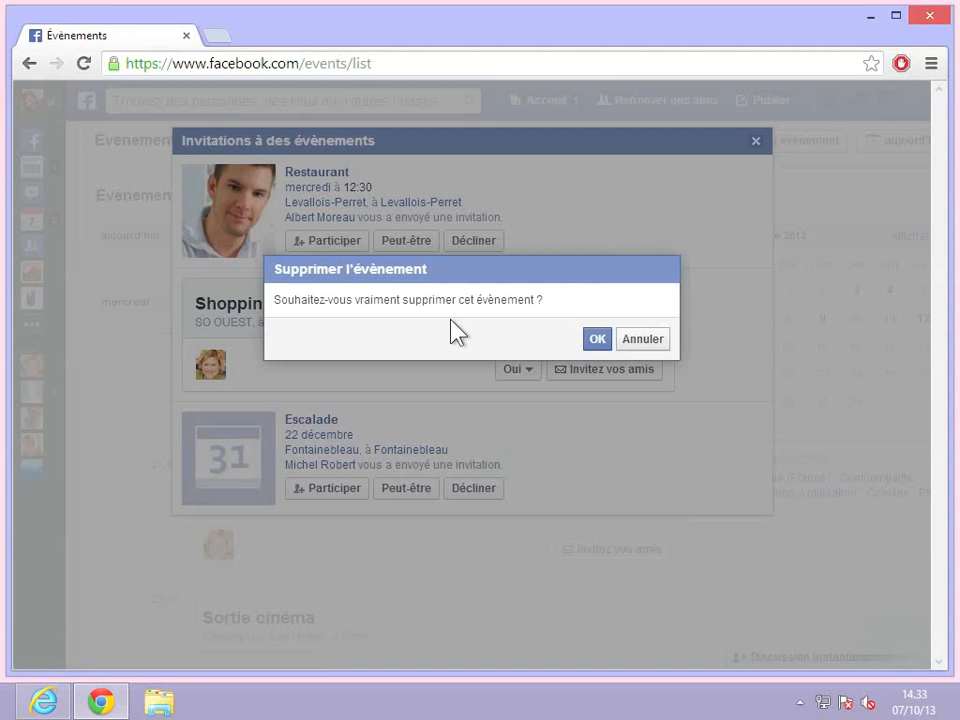
click(645, 339)
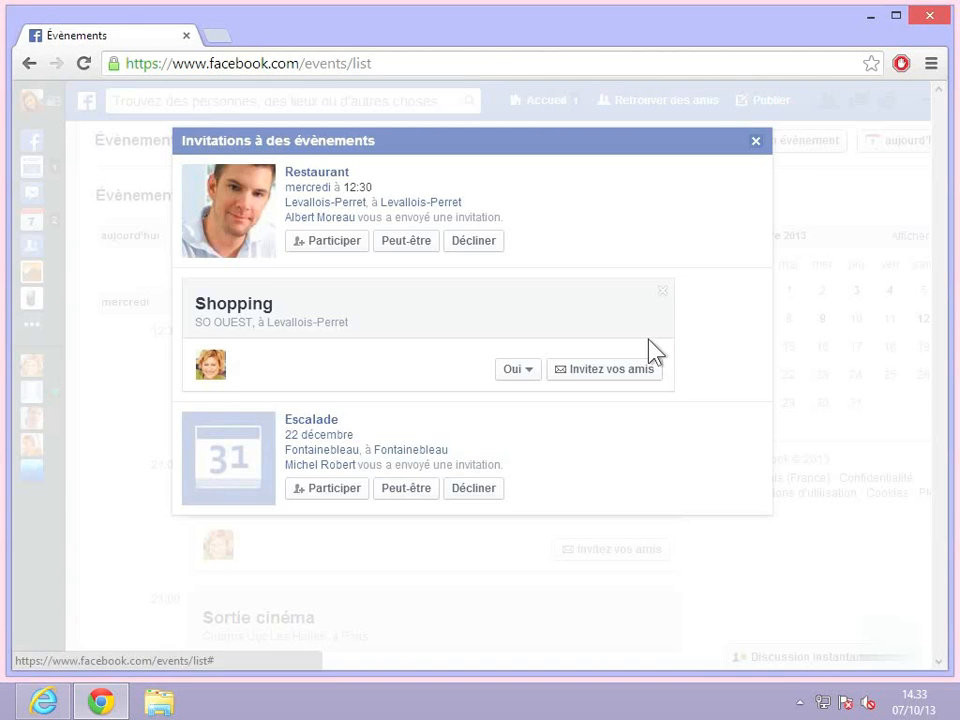
click(756, 141)
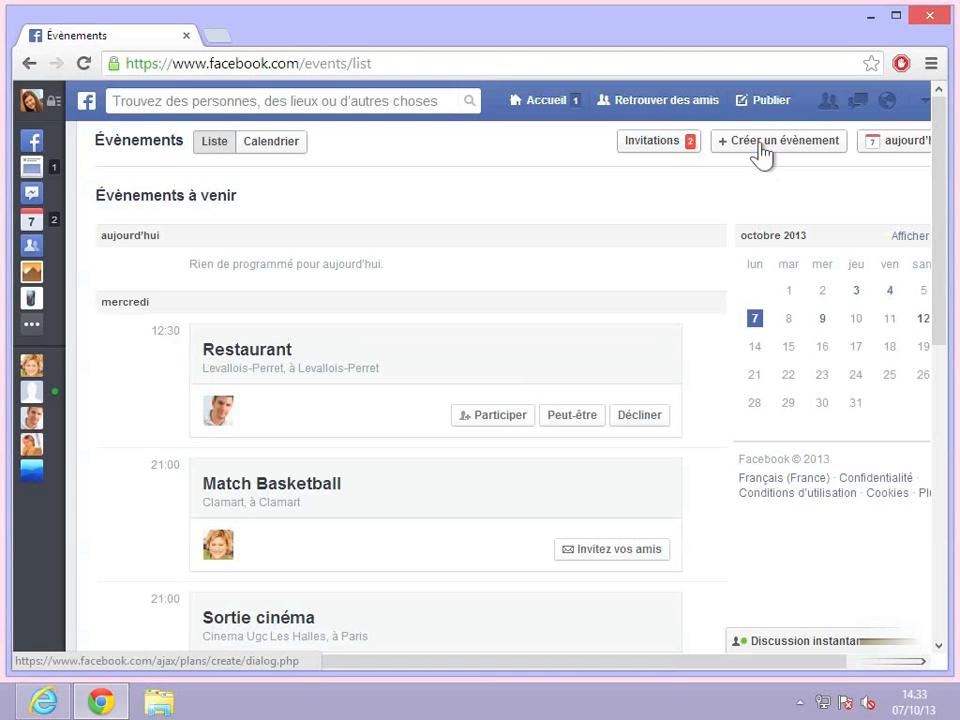
Review the upcoming events and their reply options, loading more of the list to reach the December events
scroll(540, 221, down, 1)
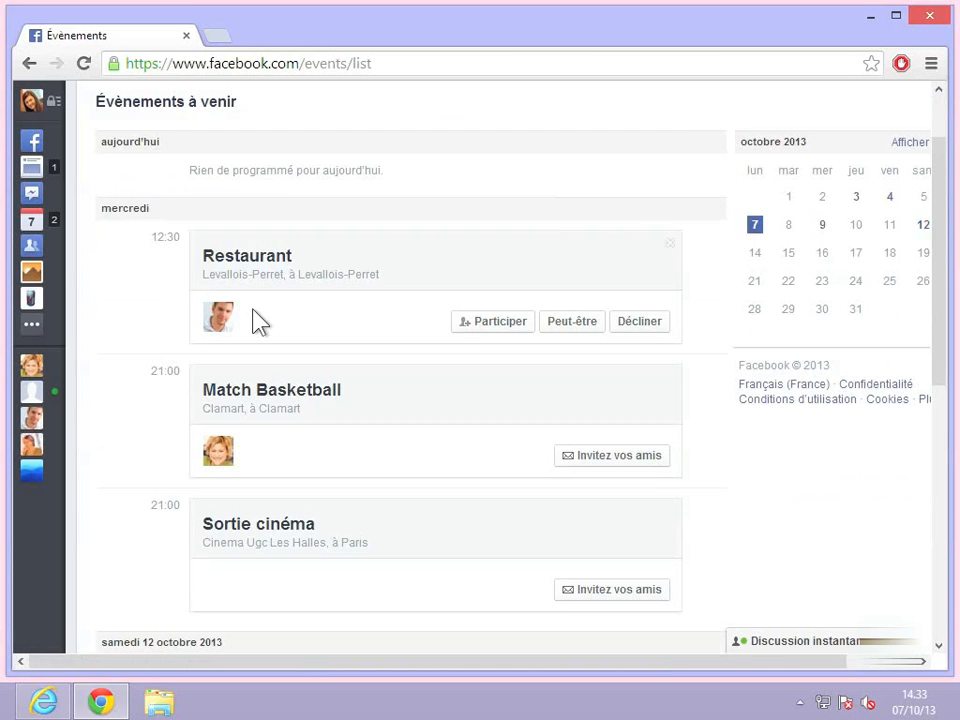
scroll(258, 321, down, 1)
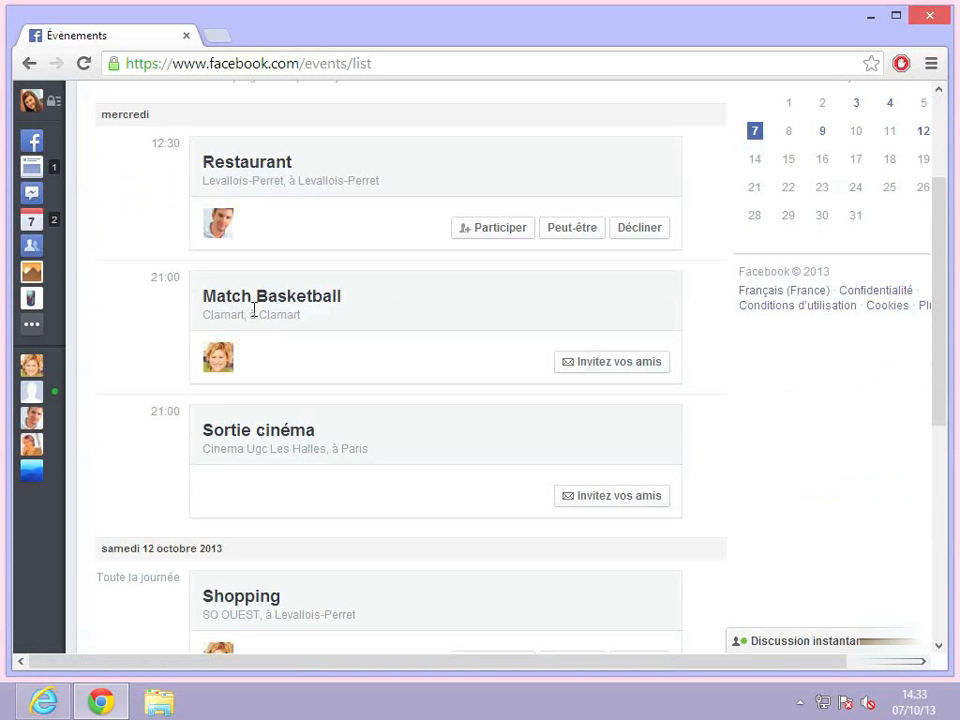
scroll(254, 310, down, 1)
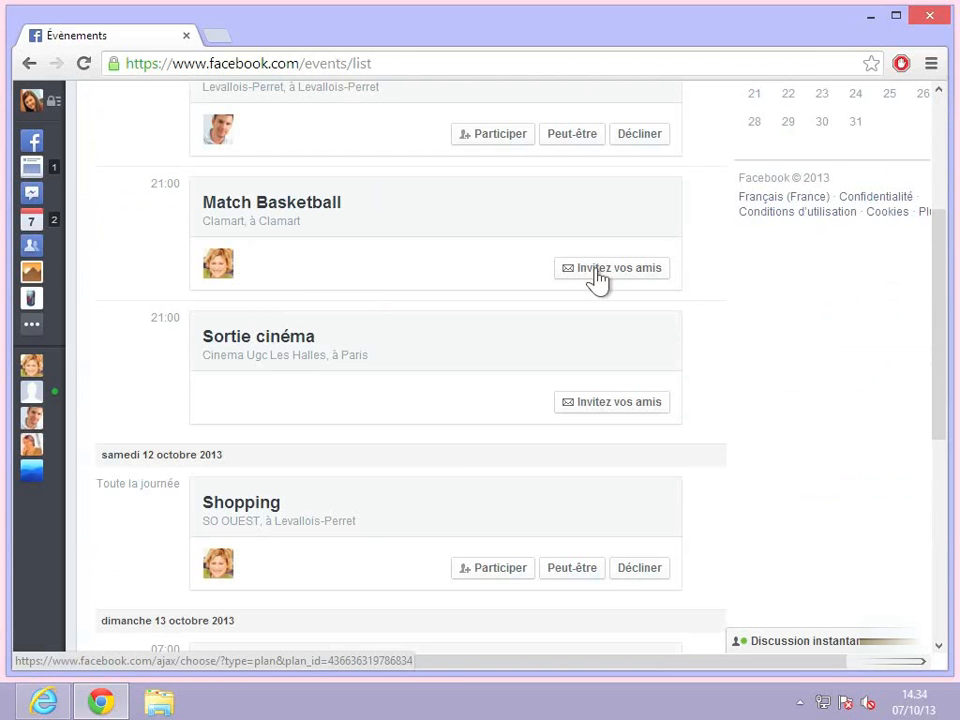
scroll(595, 280, down, 3)
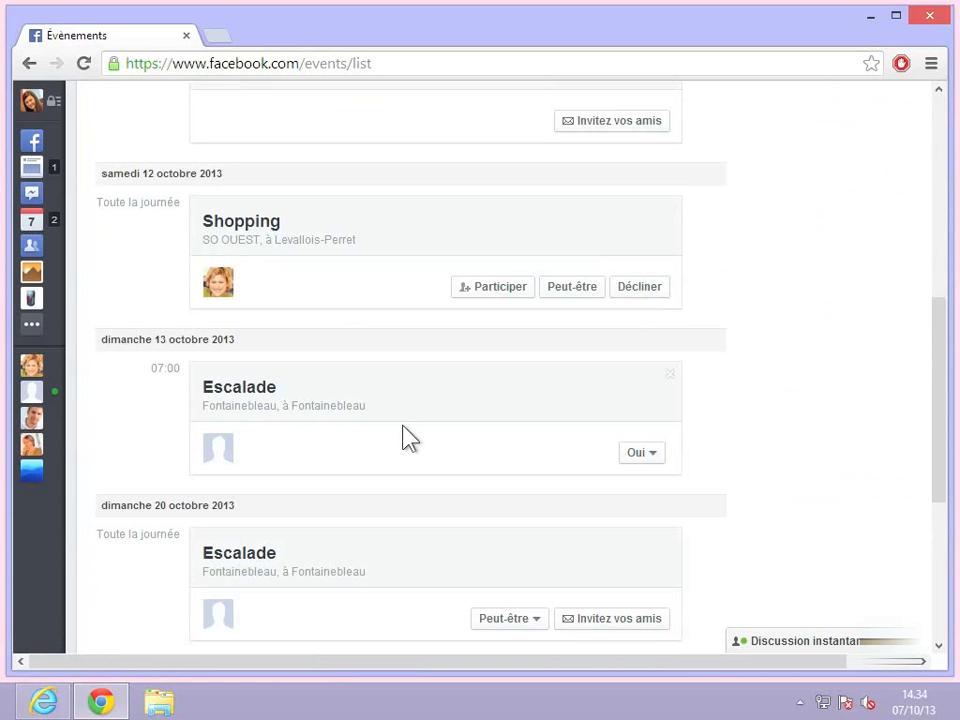
scroll(407, 439, down, 1)
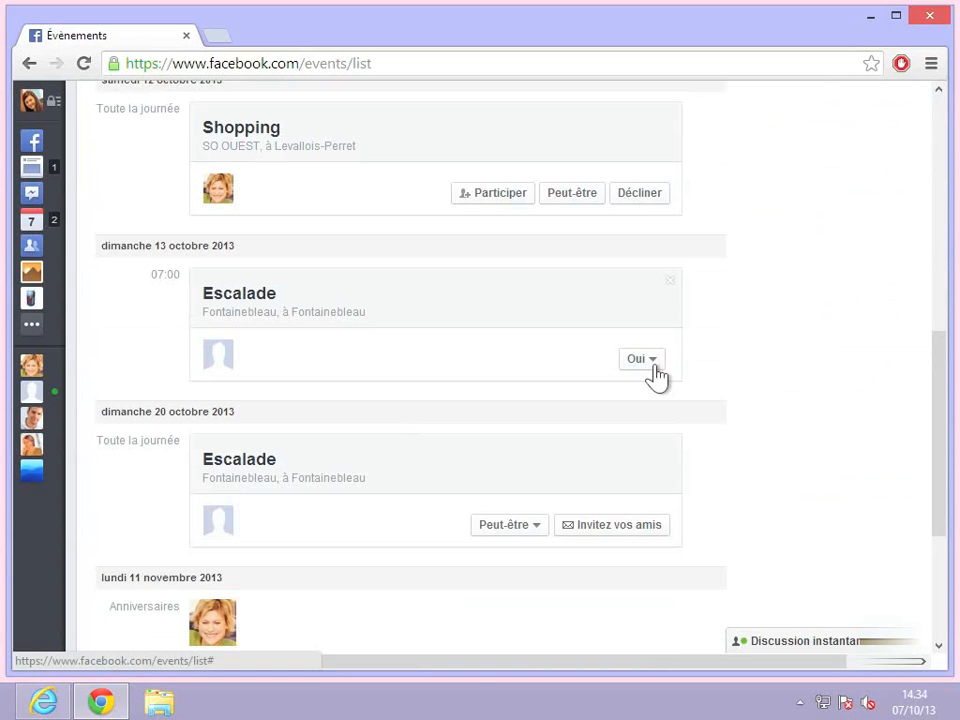
scroll(437, 531, down, 2)
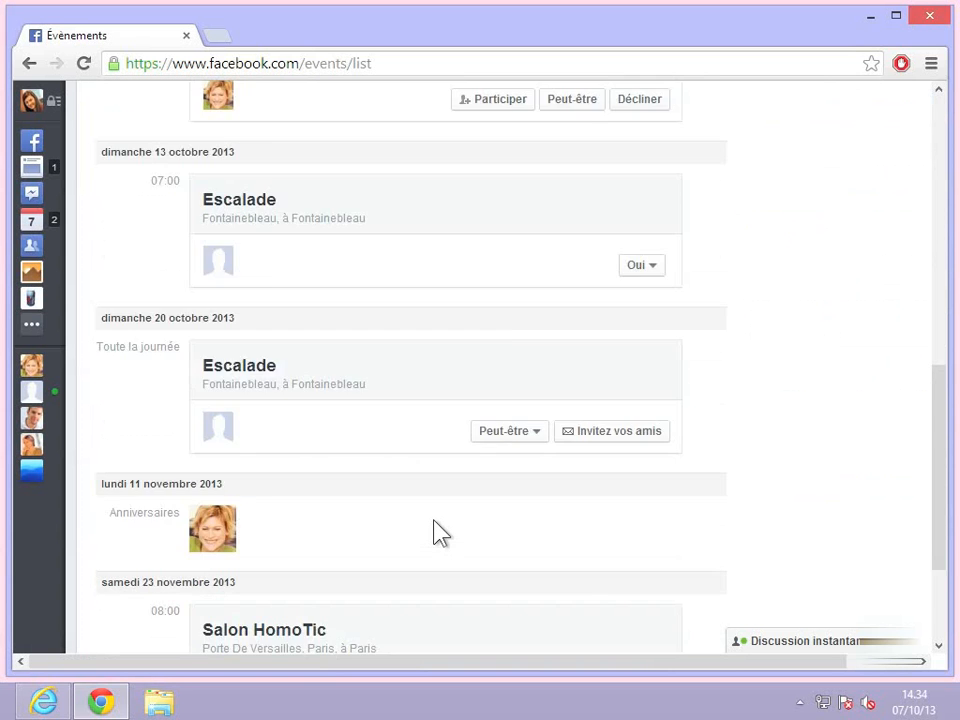
scroll(440, 533, down, 1)
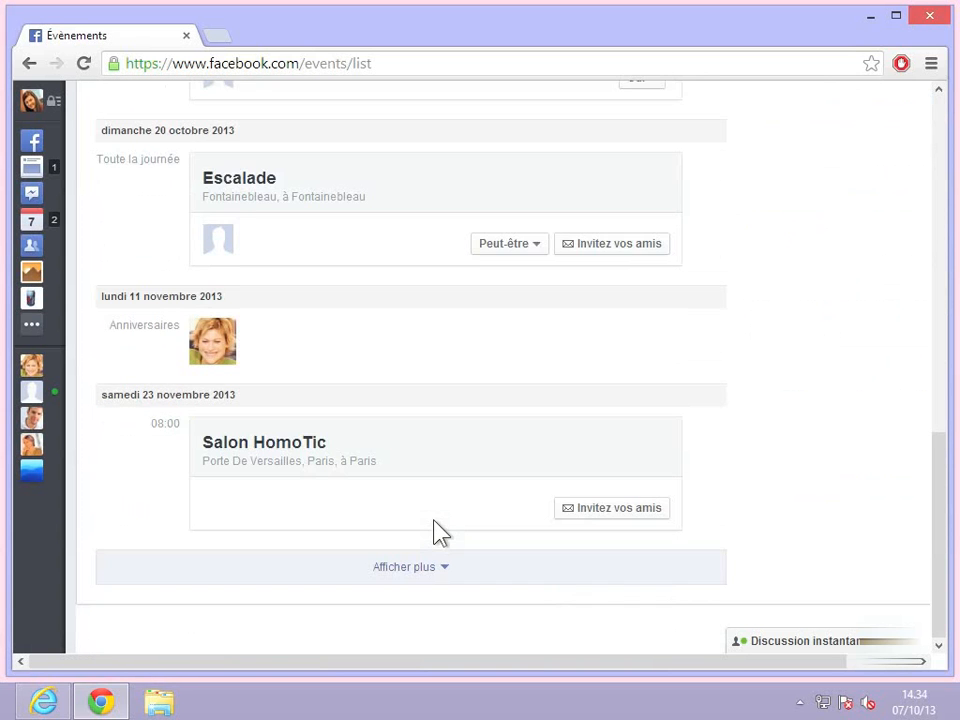
click(433, 580)
scroll(433, 580, down, 2)
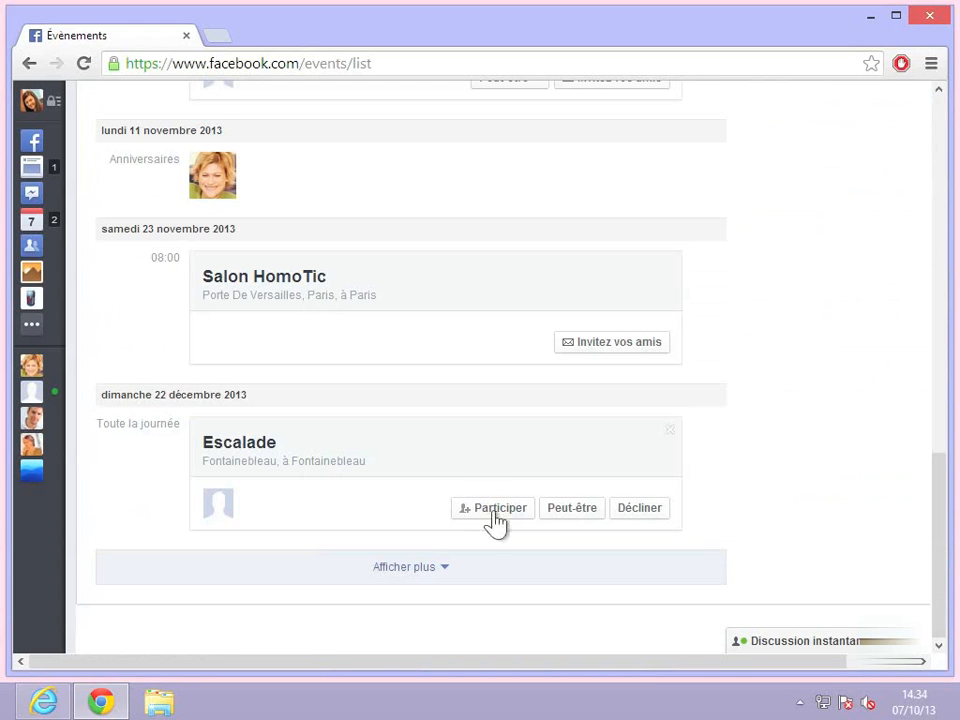
Open the Escalade event of 22 December and view its location, Fontainebleau, on the enlarged map
click(217, 452)
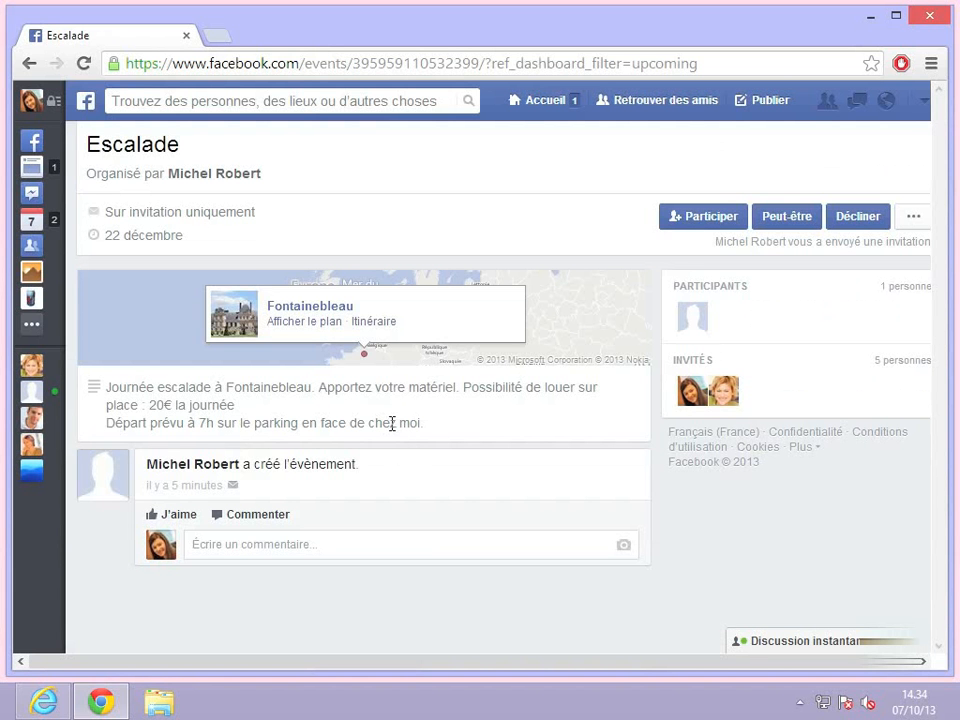
click(311, 323)
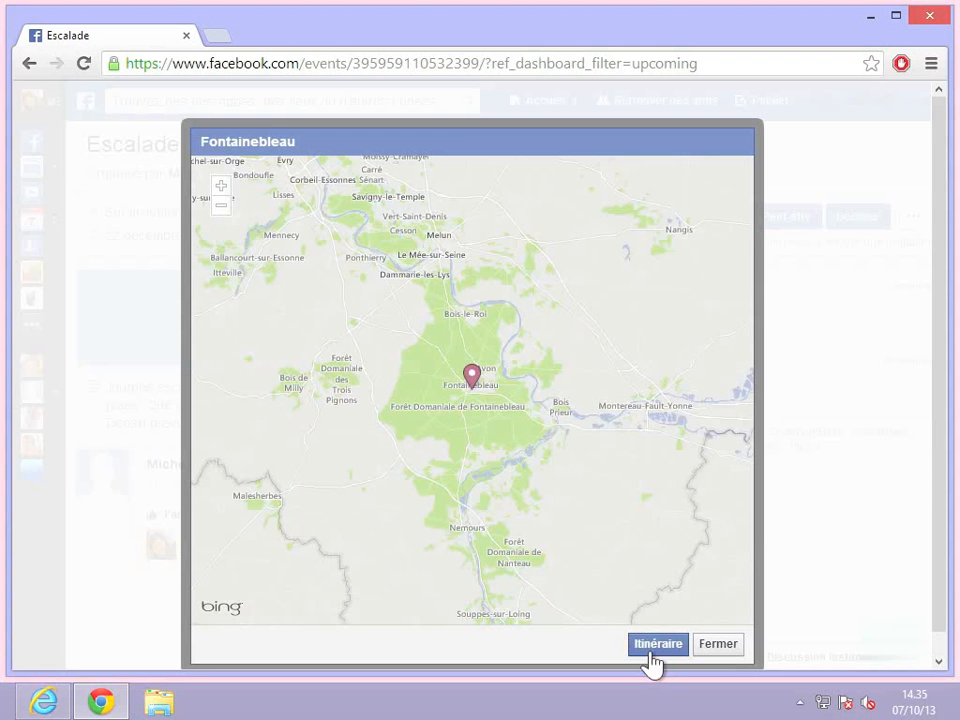
click(722, 645)
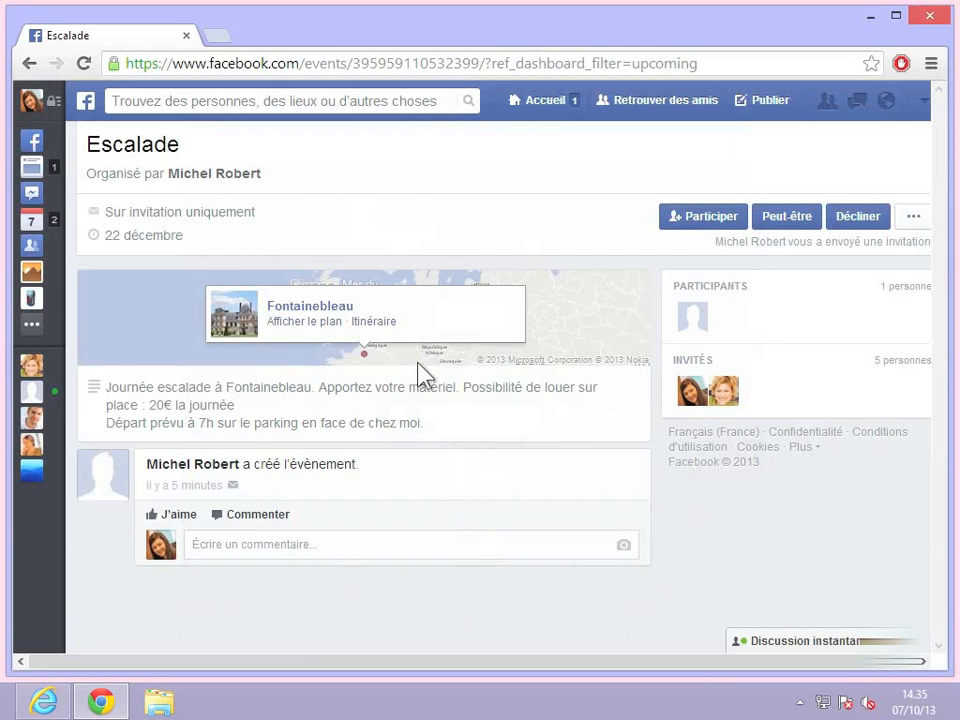
Get directions from Paris, France to Fontainebleau in Bing Maps from the event's location, and close the route page
click(370, 320)
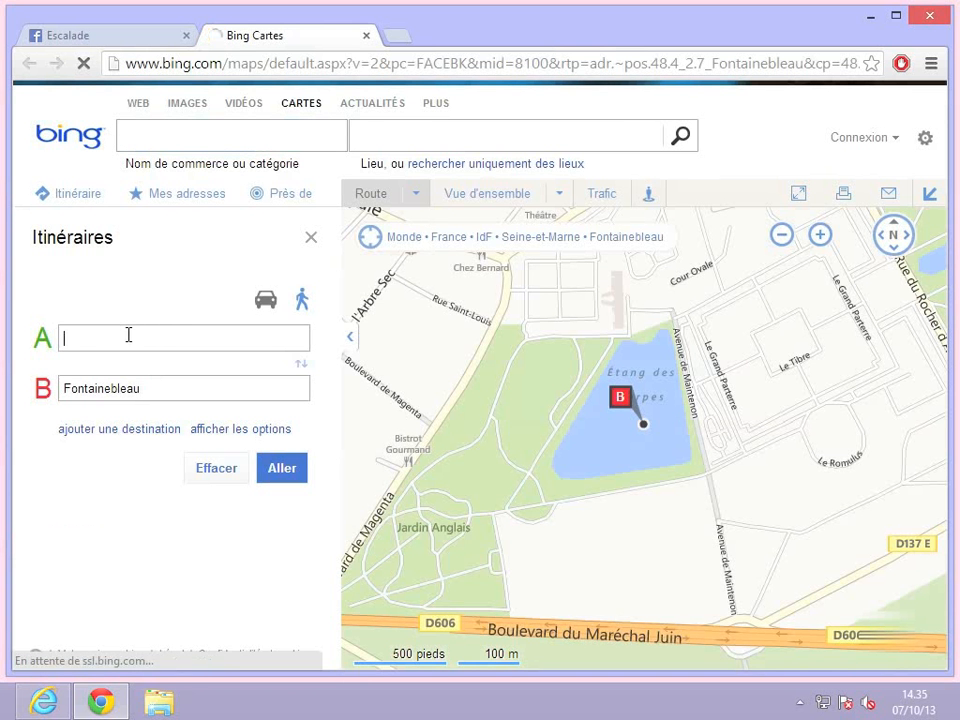
text(paris)
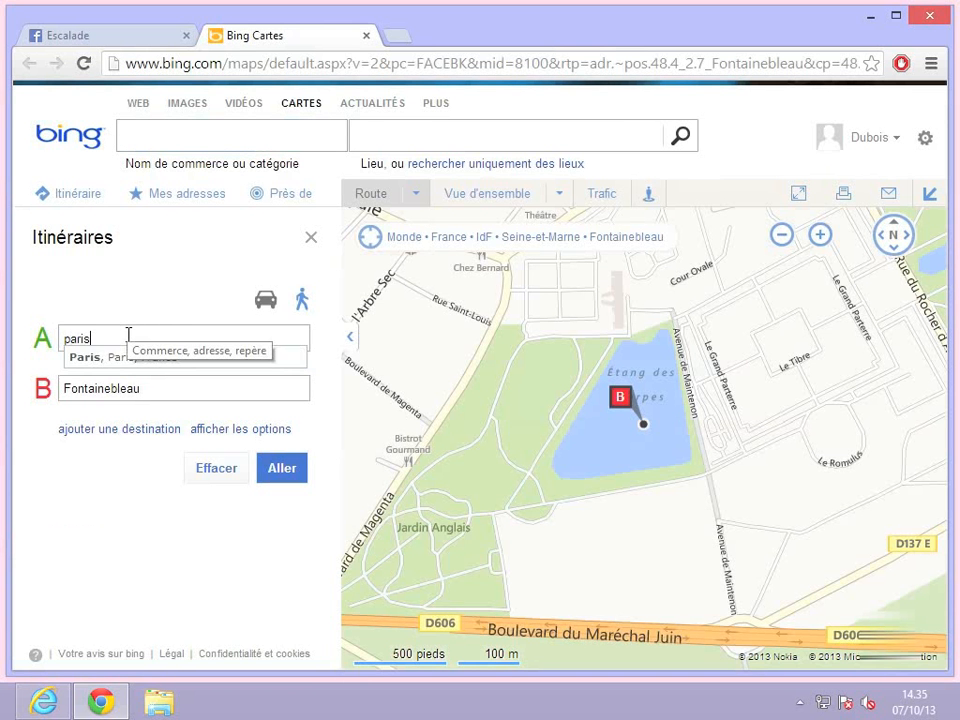
key(Down)
key(Return)
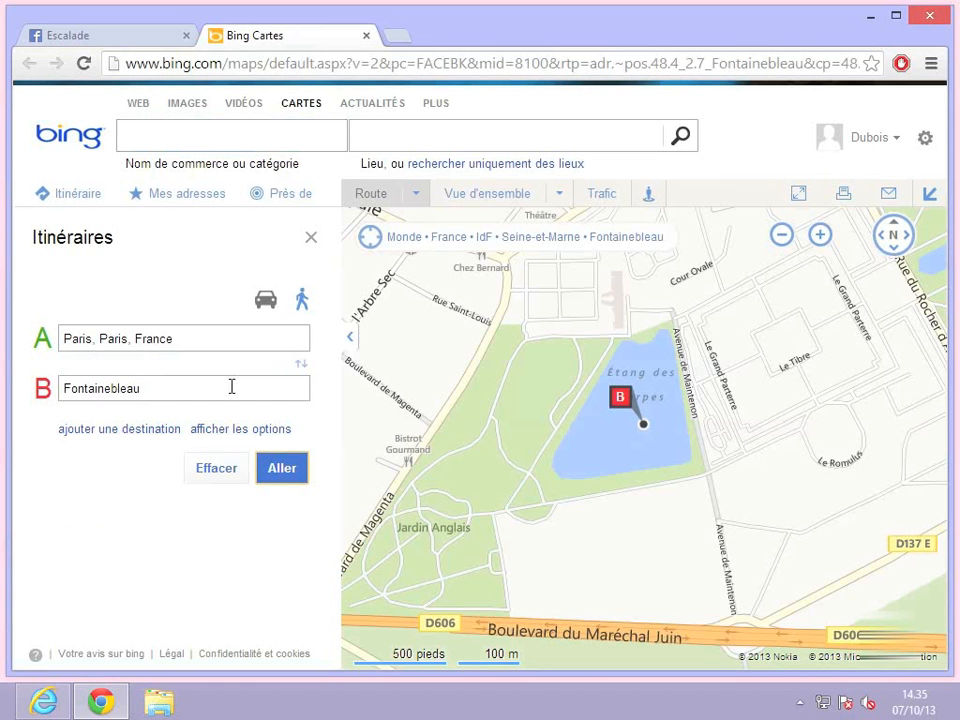
click(279, 476)
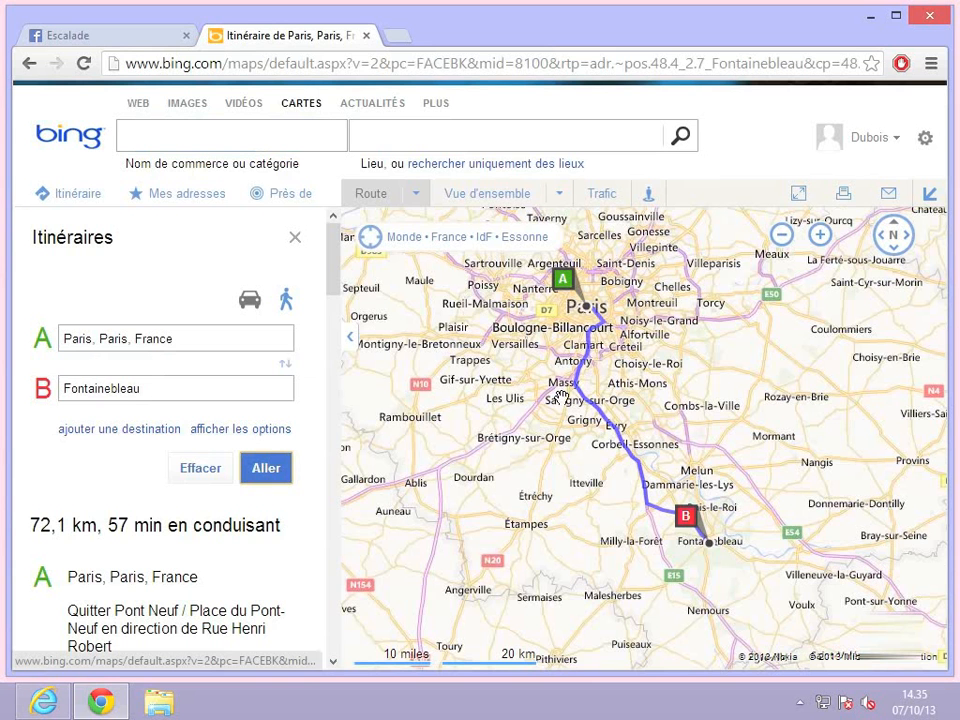
click(366, 36)
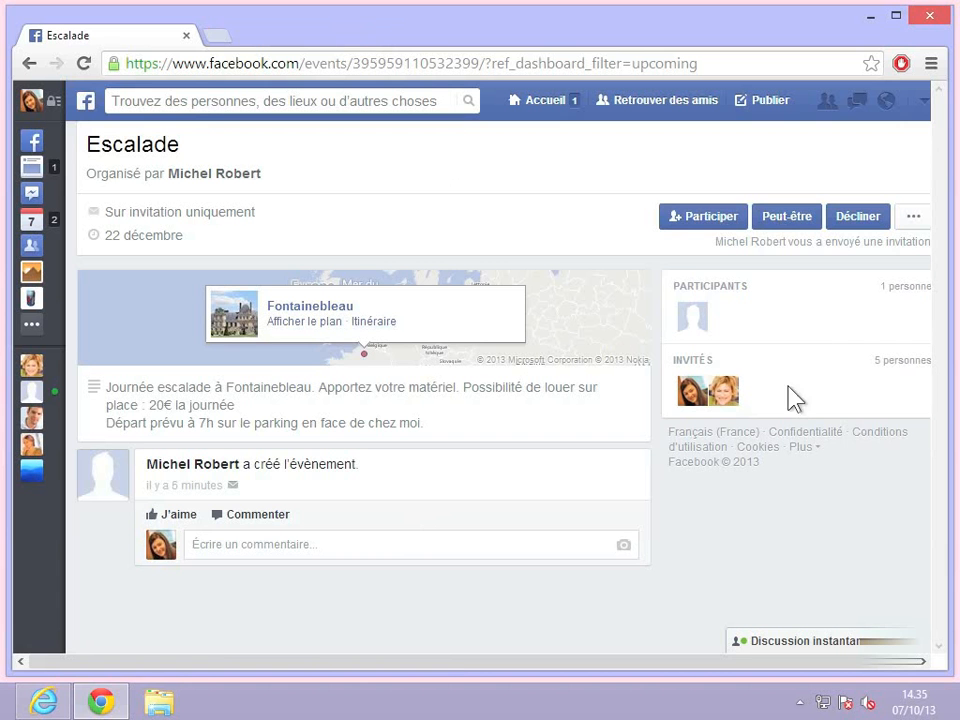
Answer Peut-être to the Escalade invitation and publish the message "Si j'ai de la place dans une voiture, je viens :)" on the event page
click(794, 220)
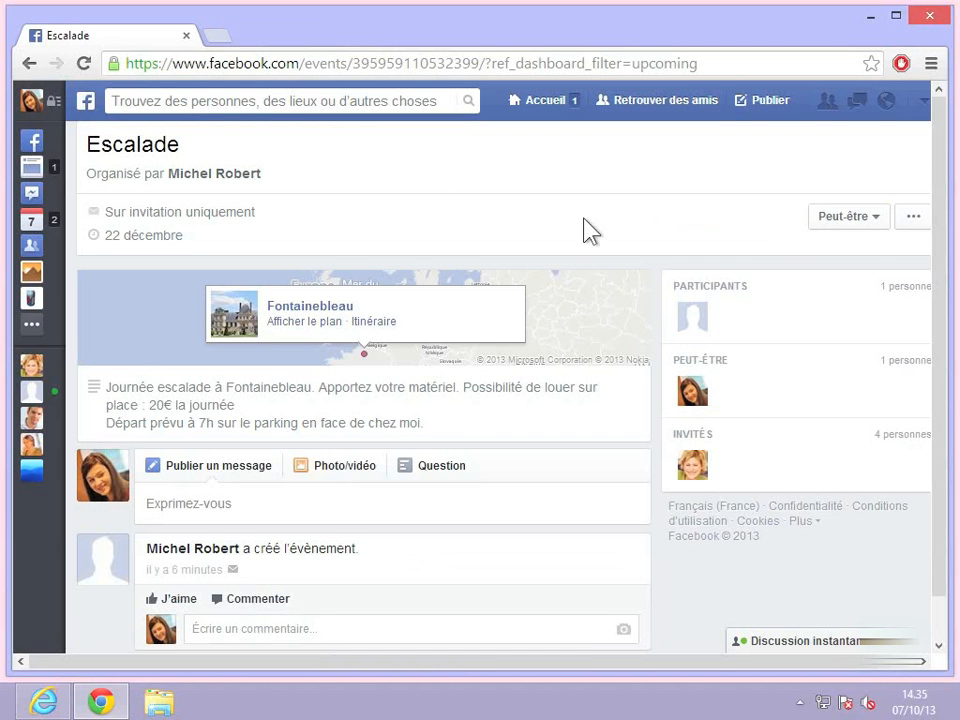
scroll(590, 230, down, 1)
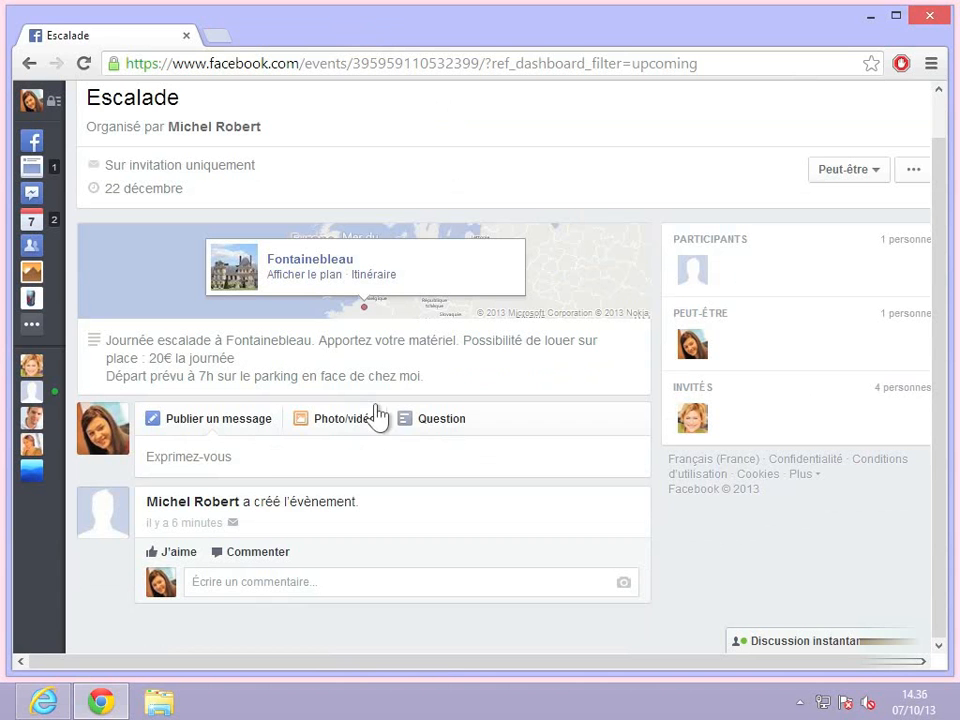
click(269, 459)
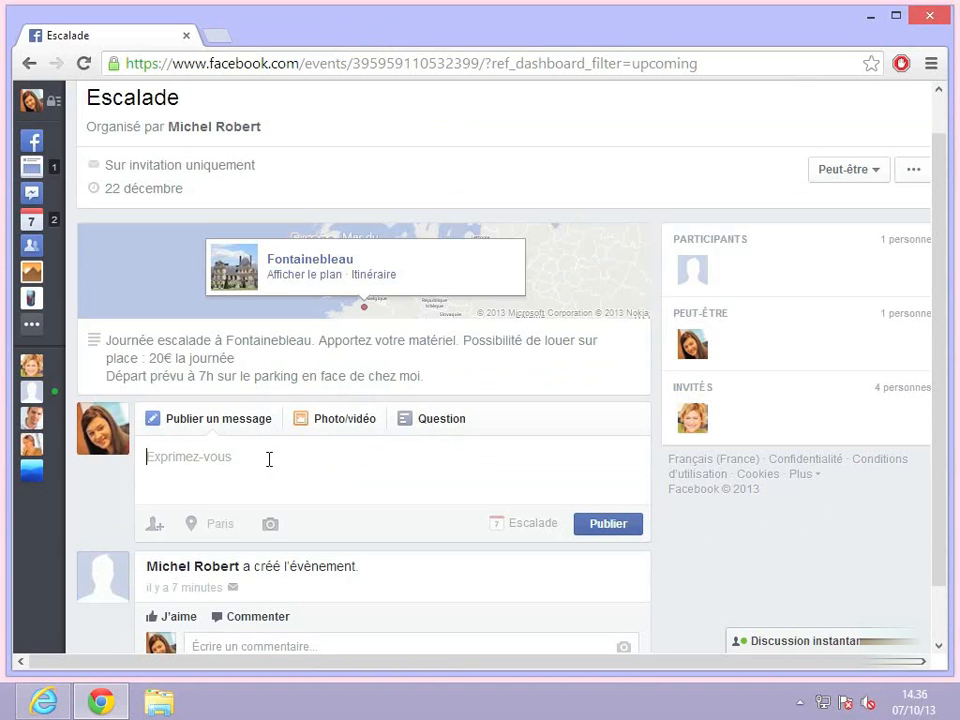
text(Si j'a)
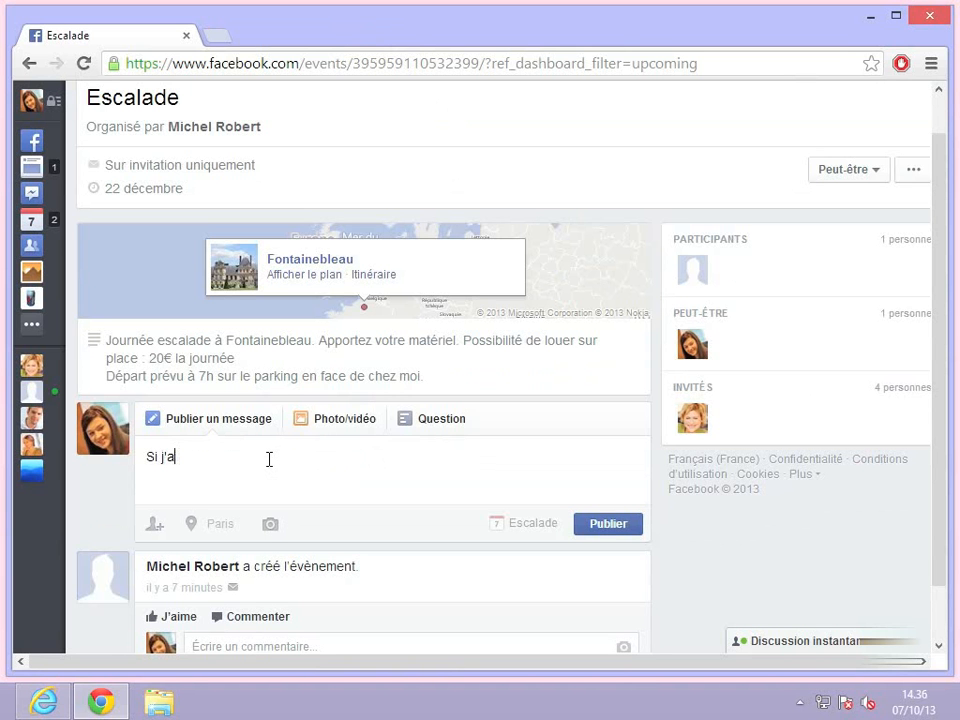
text(i de la place dans une voi)
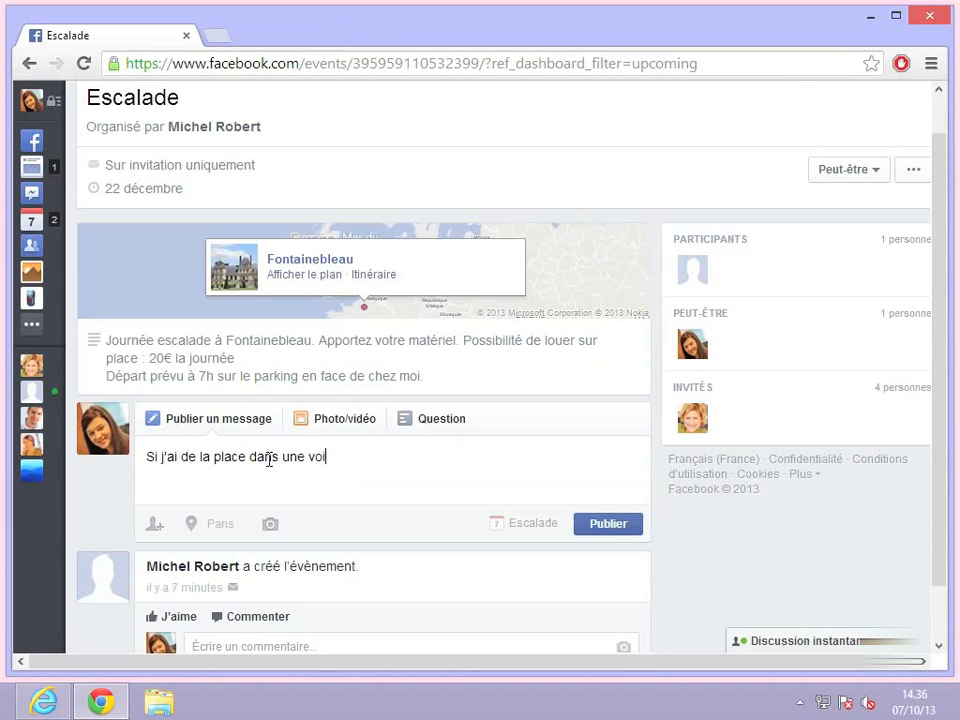
text(ture, je viens :))
click(632, 526)
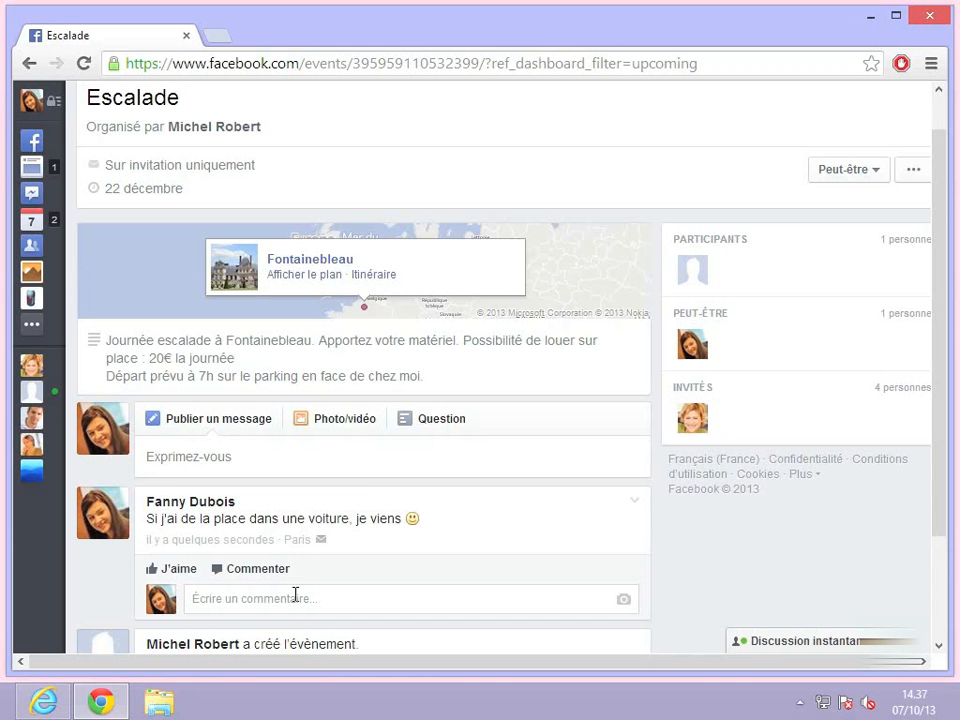
Write a question for the event's guests: "Qui prend sa voiture ?"
click(434, 436)
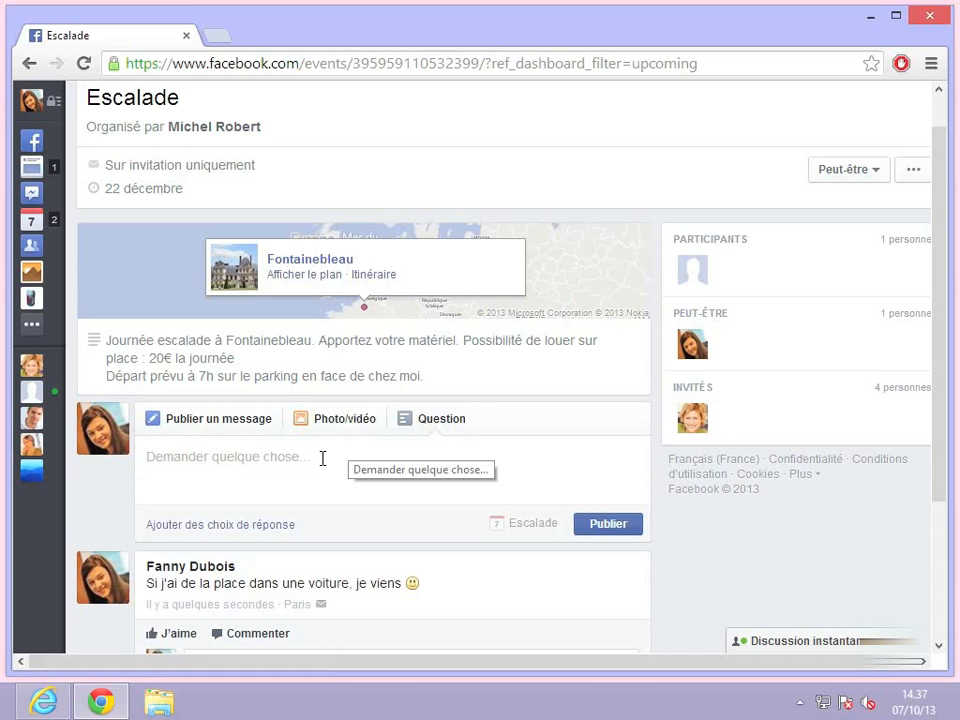
text(Qui)
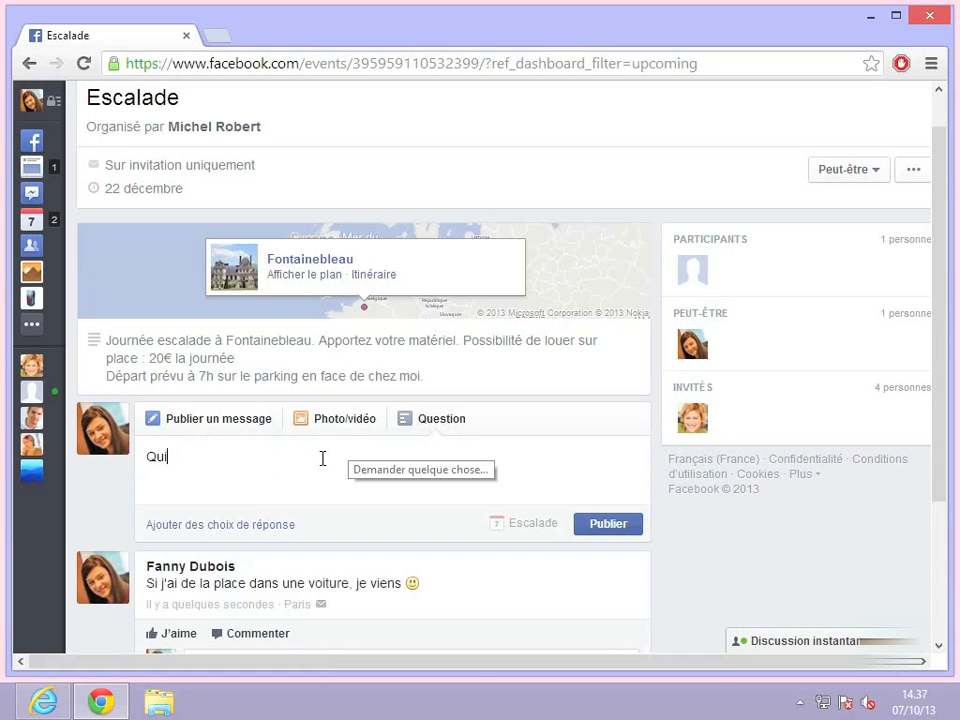
text( prend sa voiture ?)
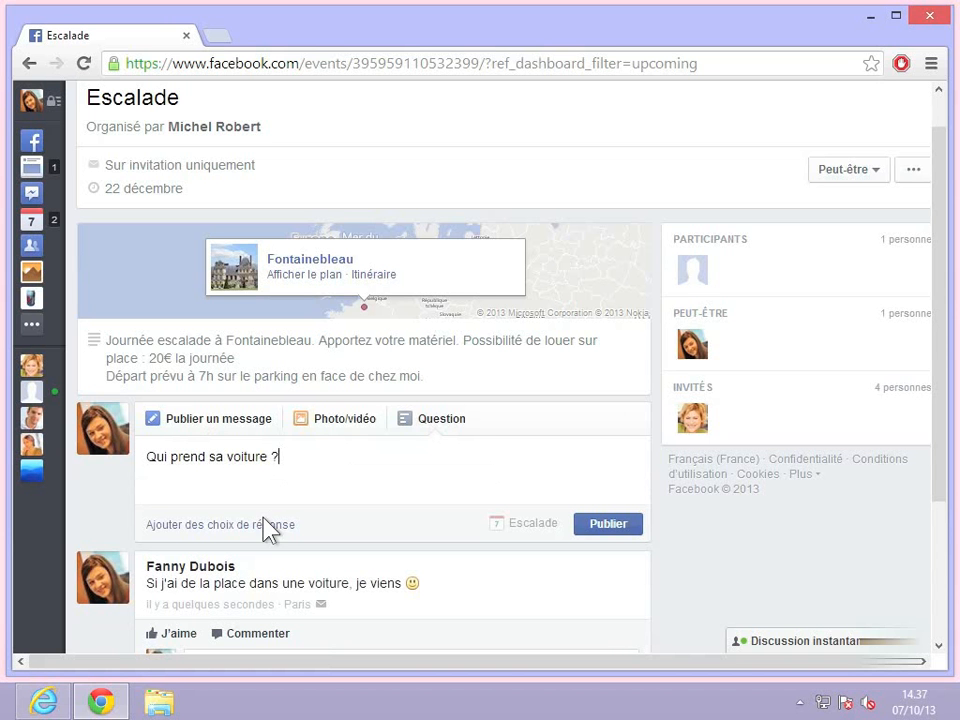
Add three guests' first names as separate answer choices and publish the question on the event page
click(266, 526)
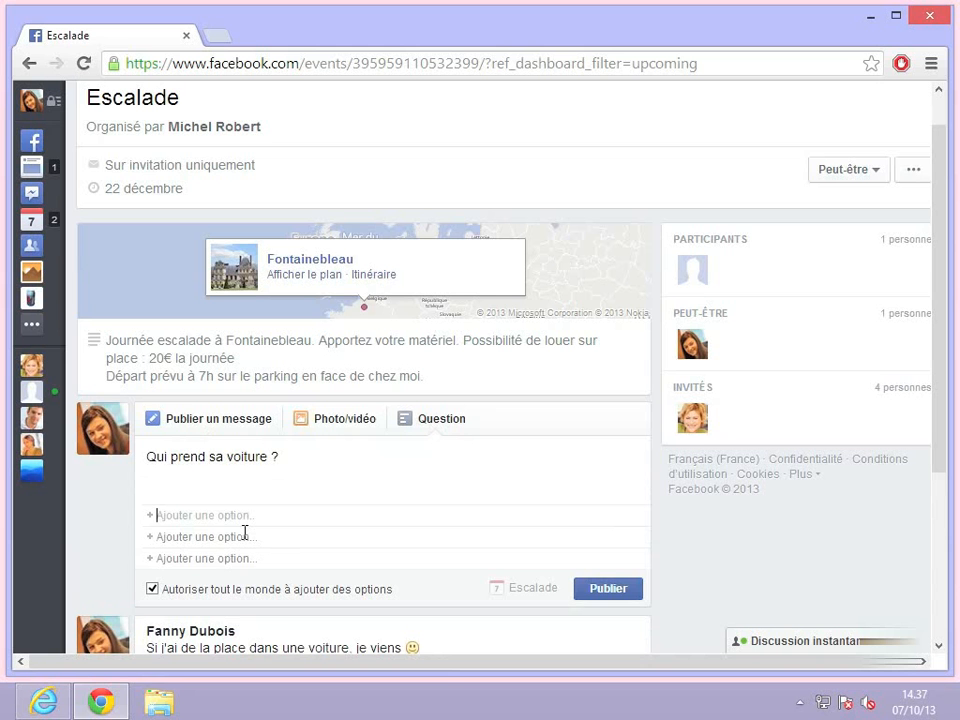
text(Michel)
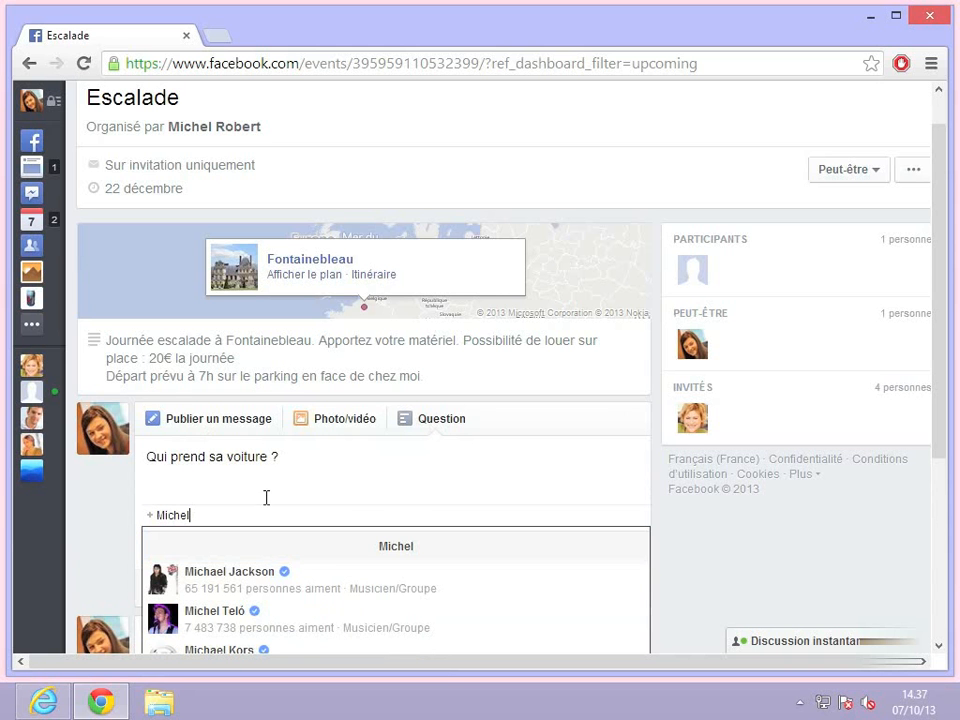
scroll(266, 497, down, 1)
click(274, 450)
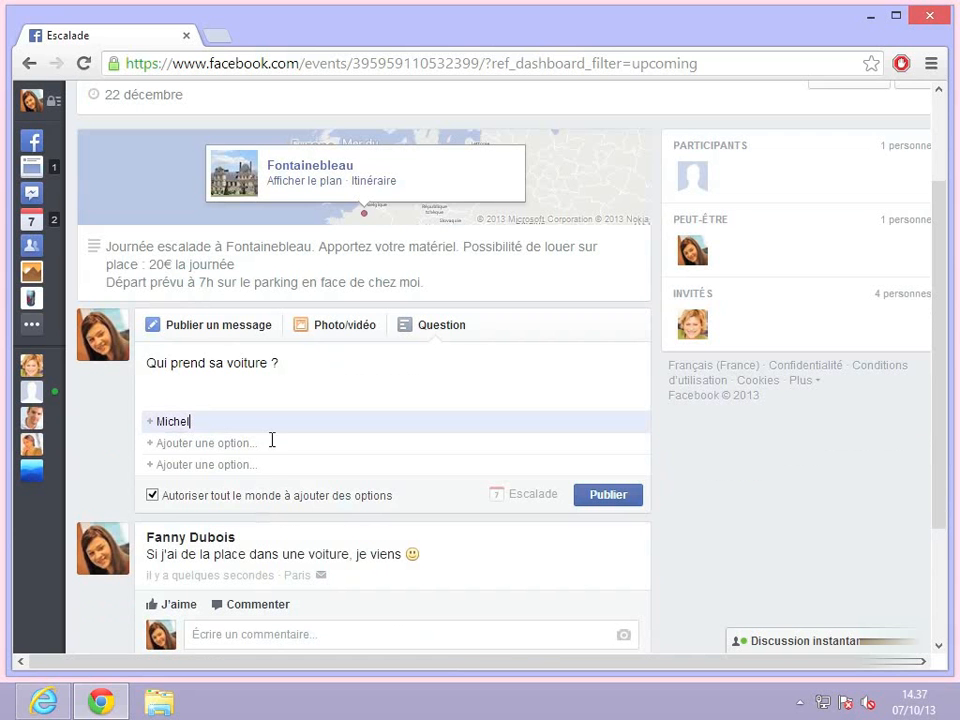
click(218, 441)
text(Laurent)
click(289, 475)
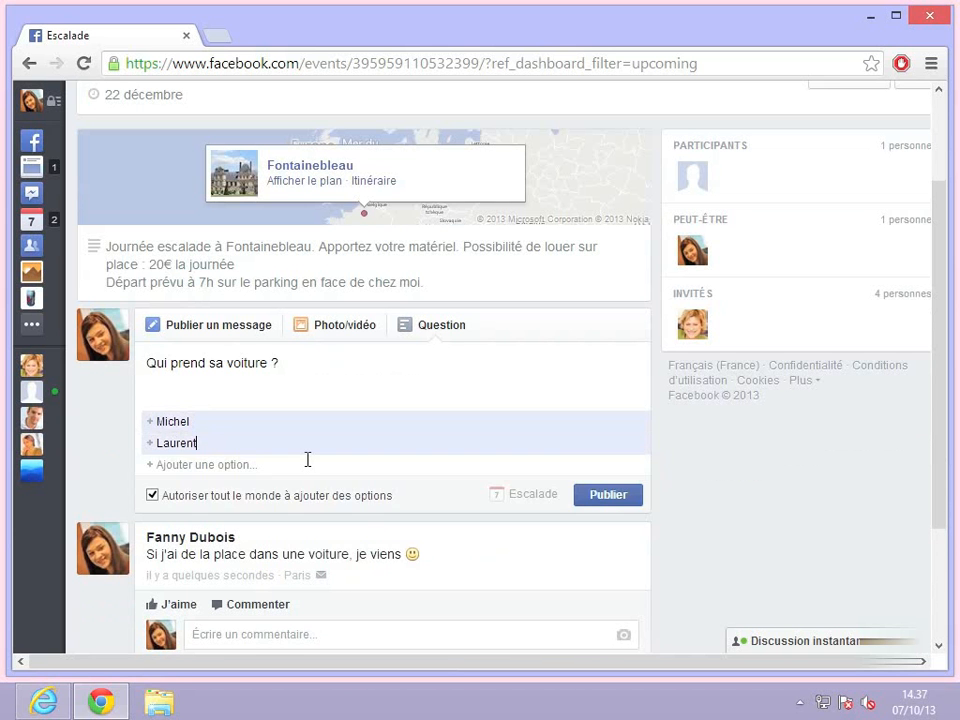
click(249, 467)
text(Léa)
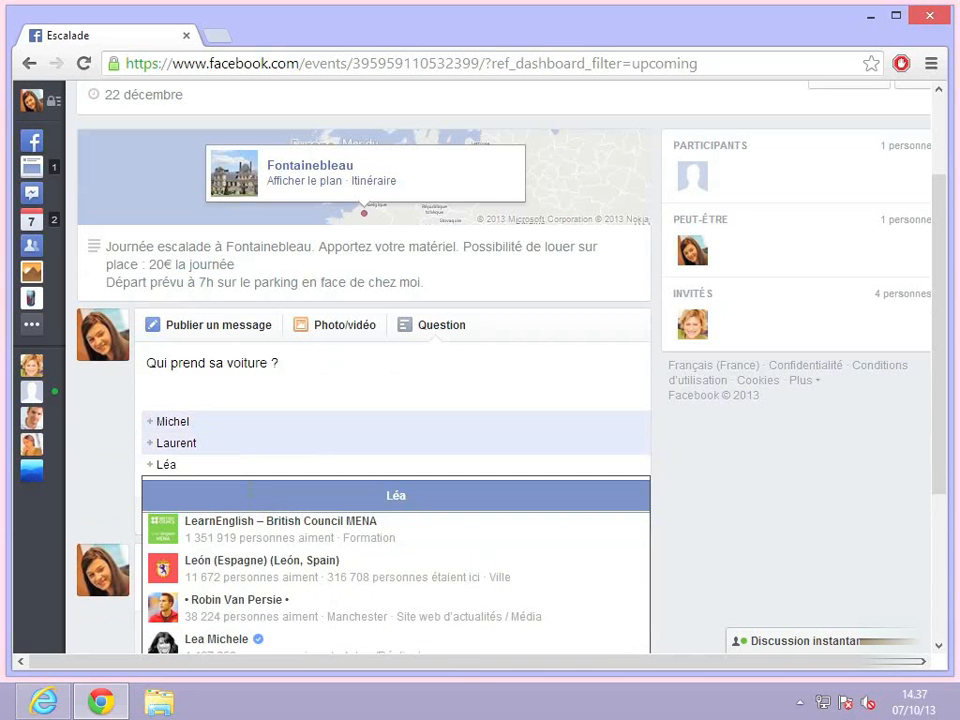
click(255, 494)
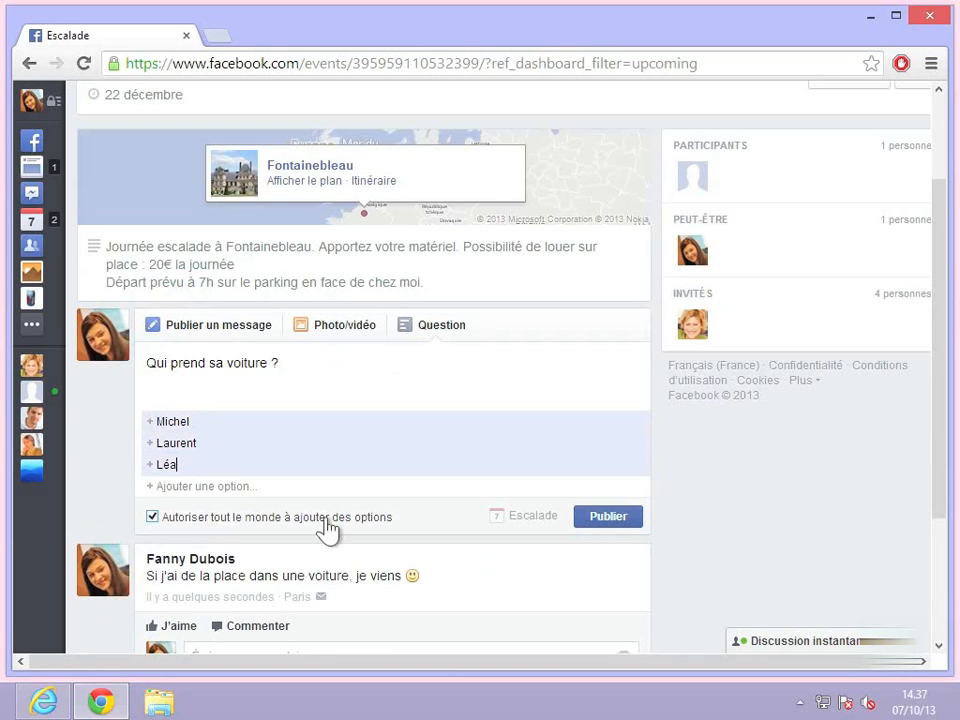
click(604, 518)
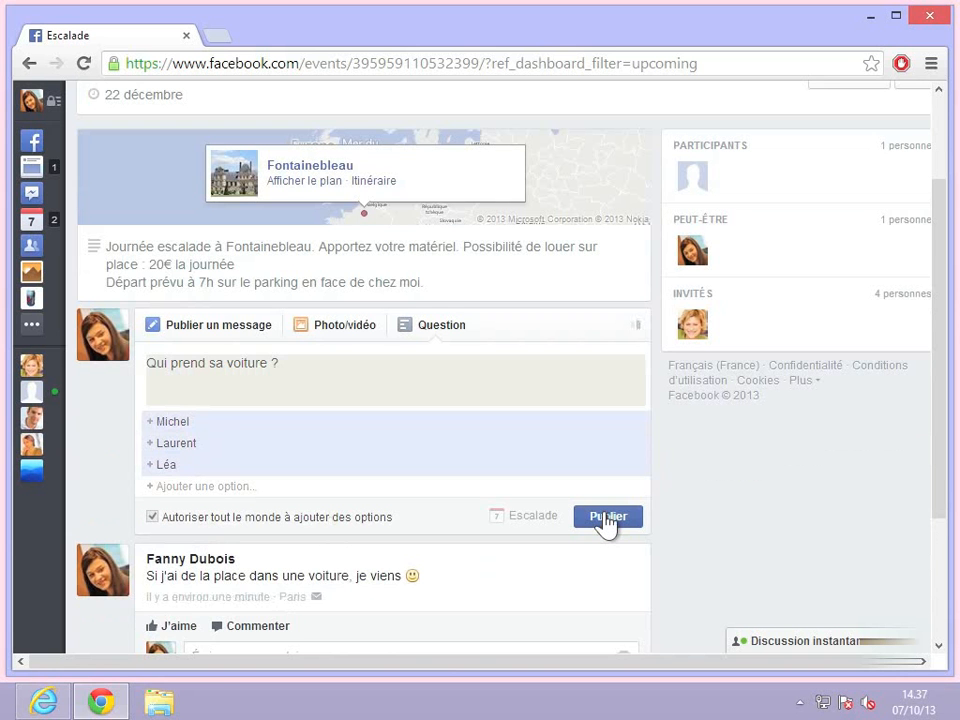
View the event's list of invited people, check the friend options beside their names, and close the list
scroll(608, 524, up, 1)
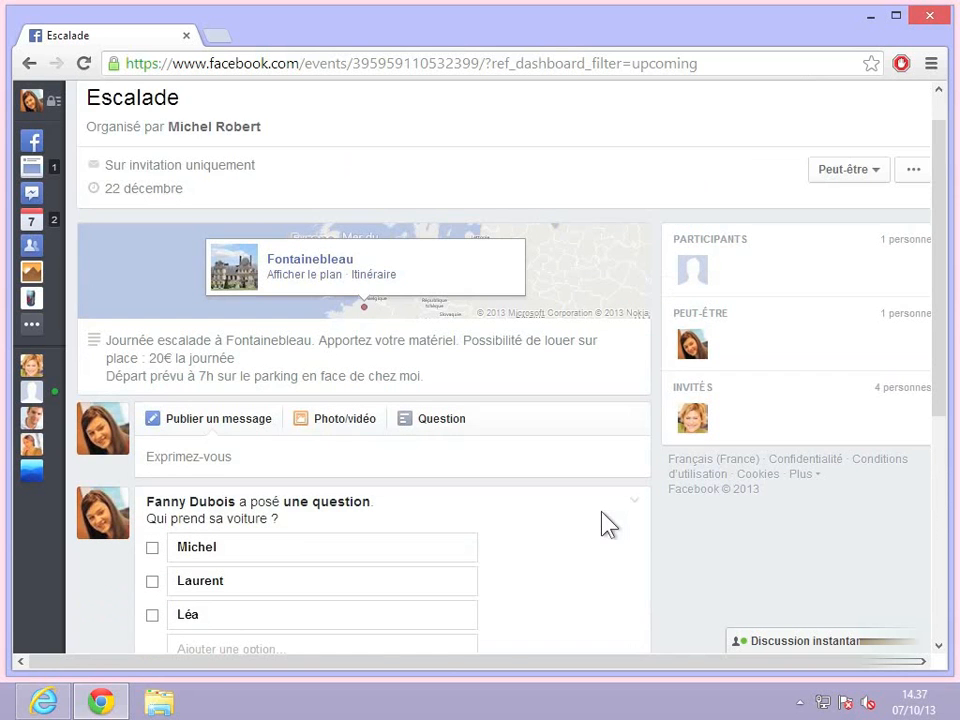
scroll(606, 518, up, 1)
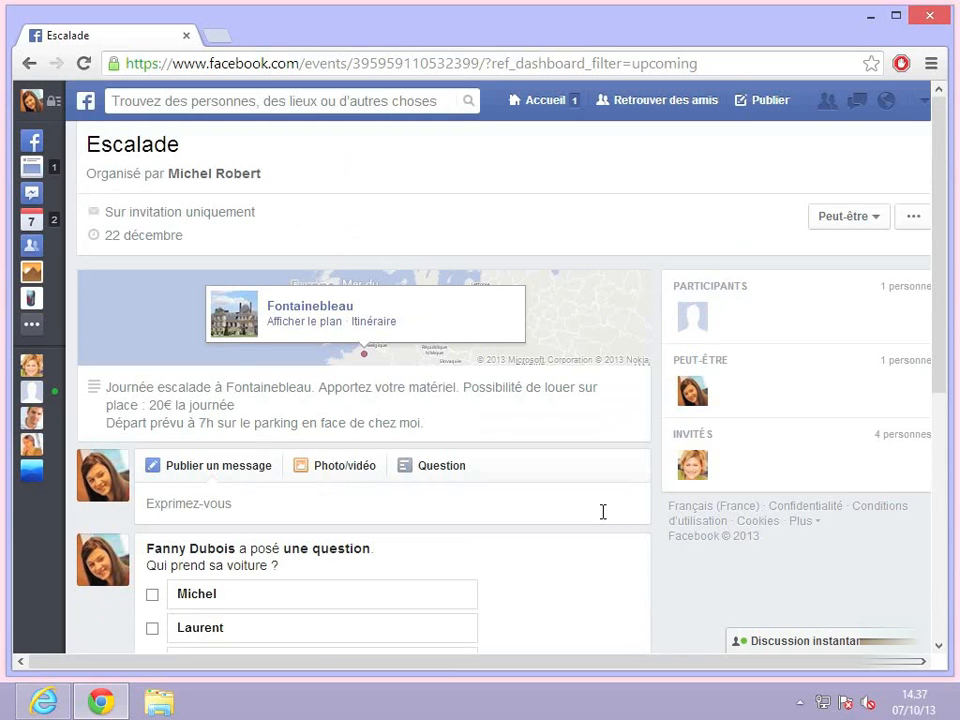
scroll(603, 512, right, 1)
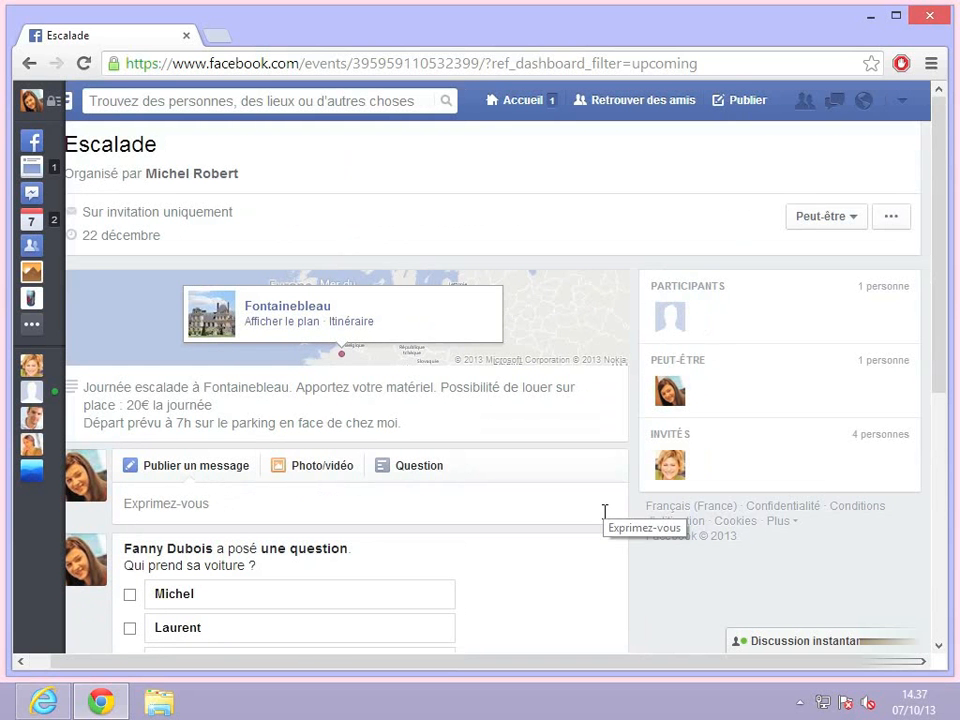
click(886, 436)
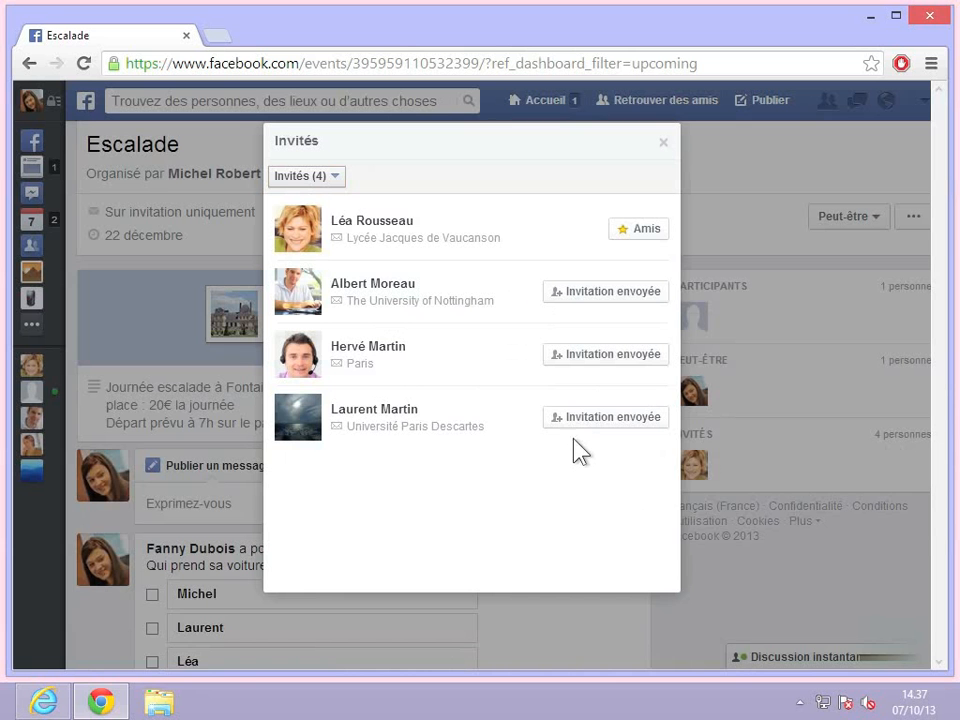
mouse_move(627, 435)
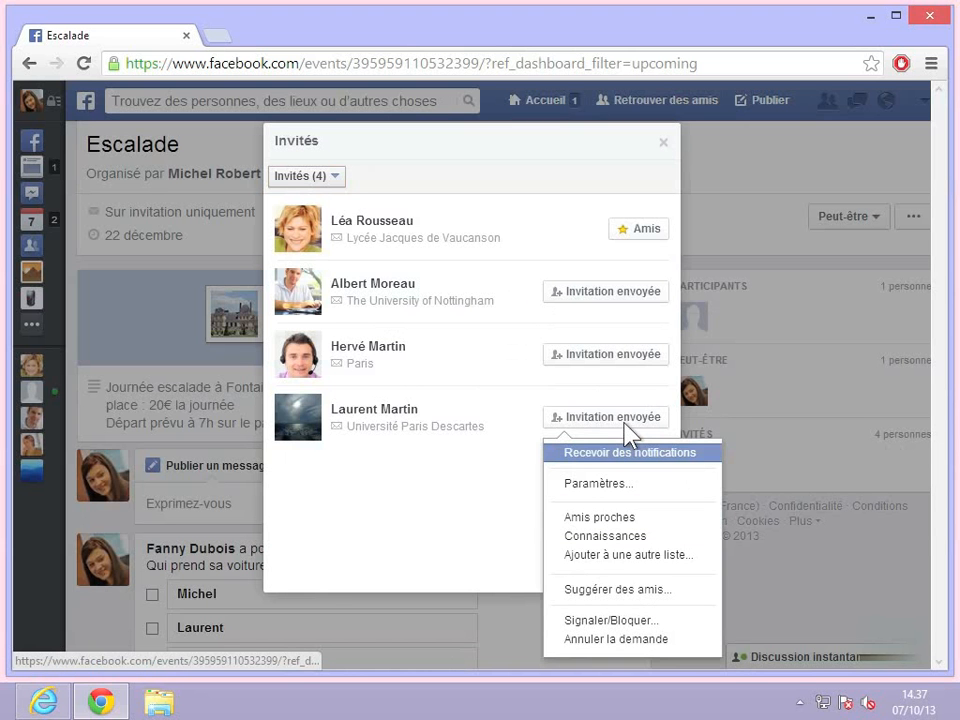
mouse_move(620, 369)
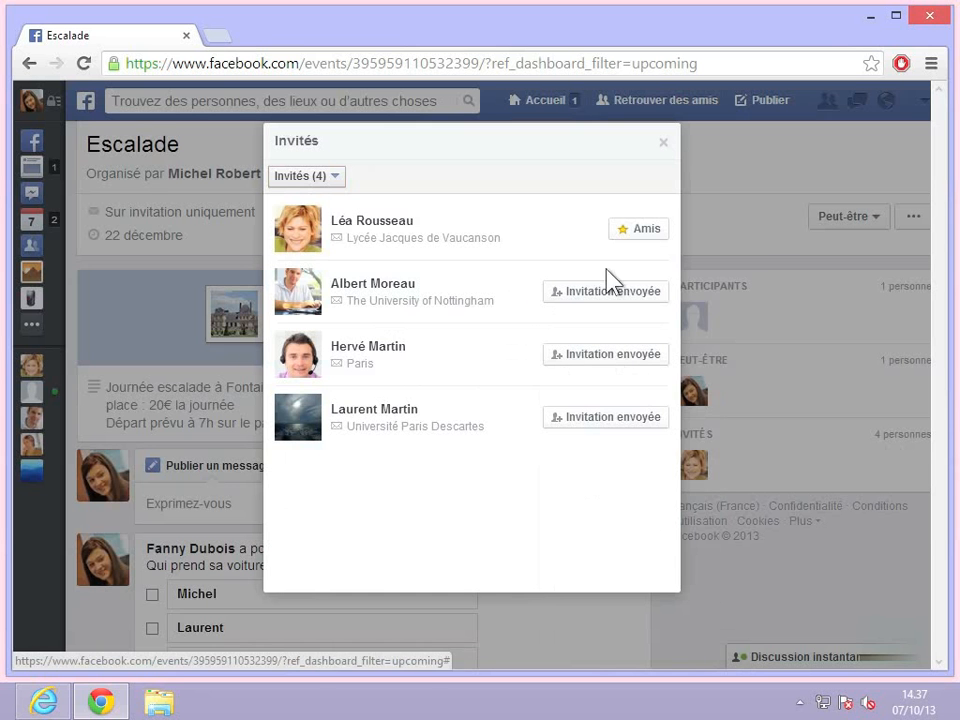
mouse_move(643, 236)
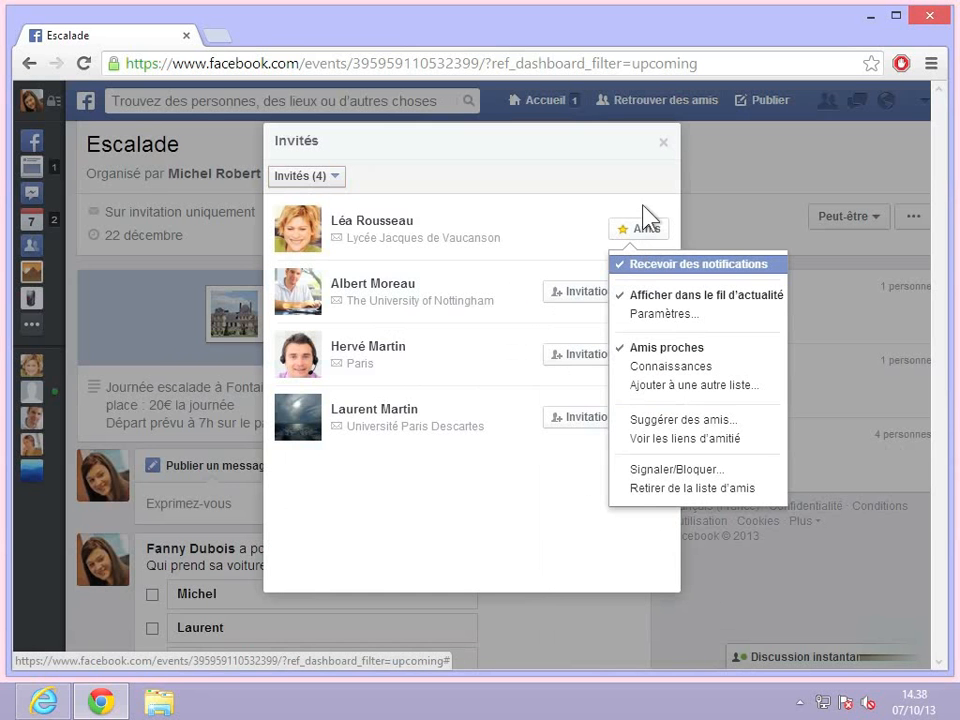
click(664, 143)
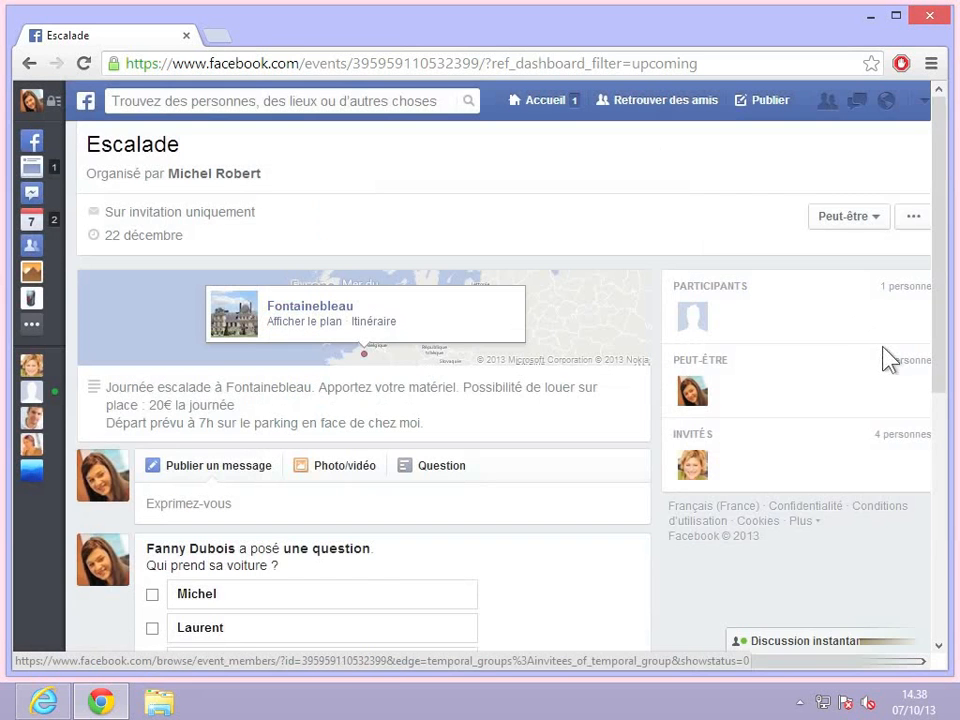
View the list of people who answered Peut-être and the list of participants, closing each one
click(899, 370)
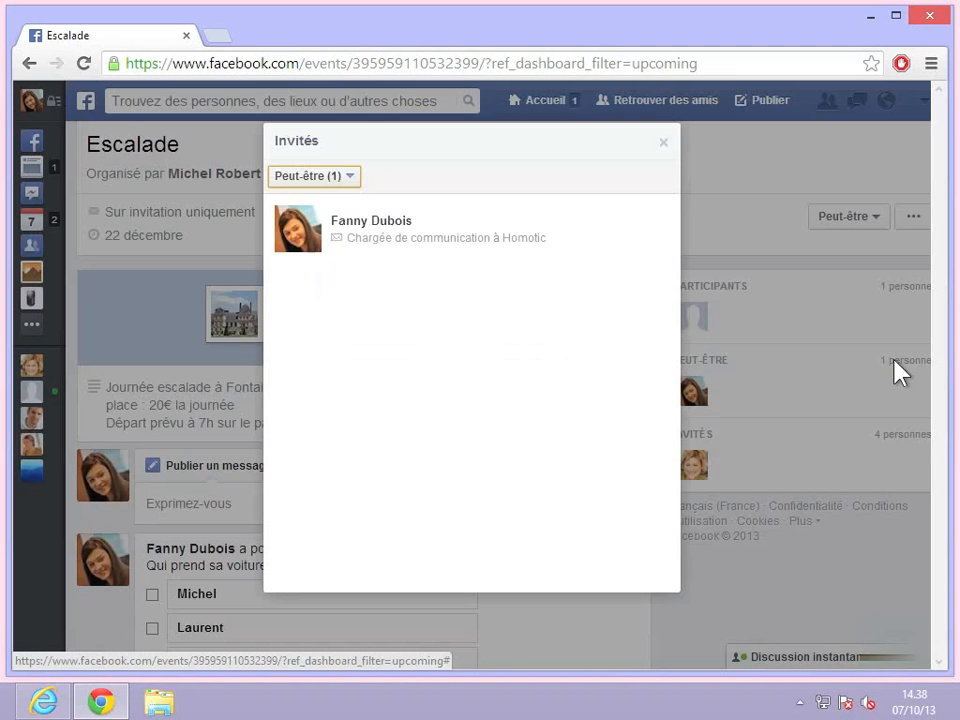
click(663, 143)
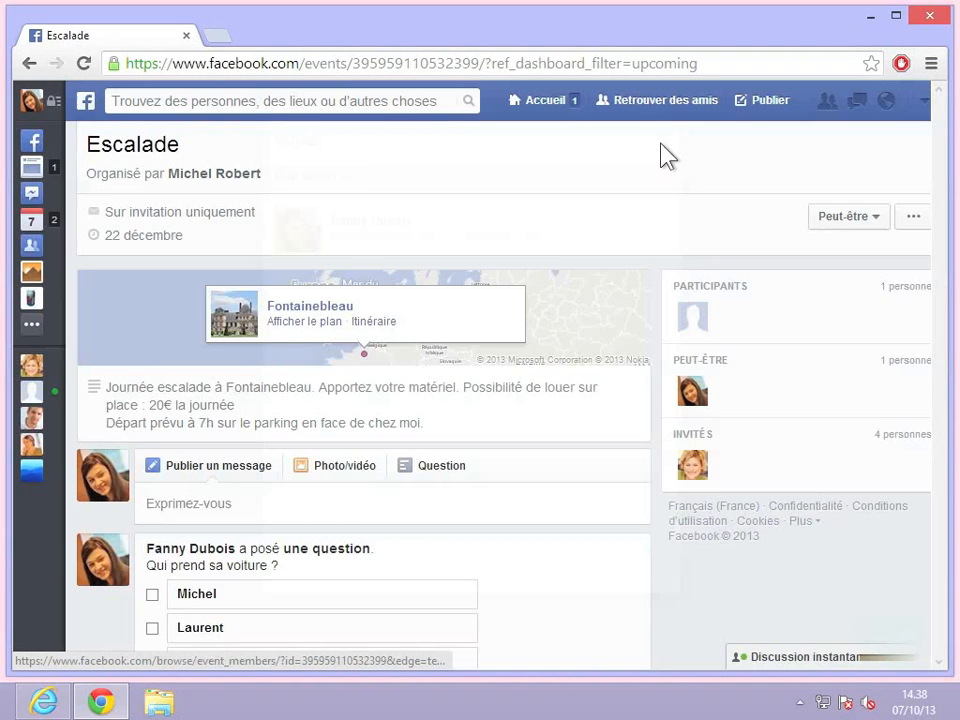
click(910, 287)
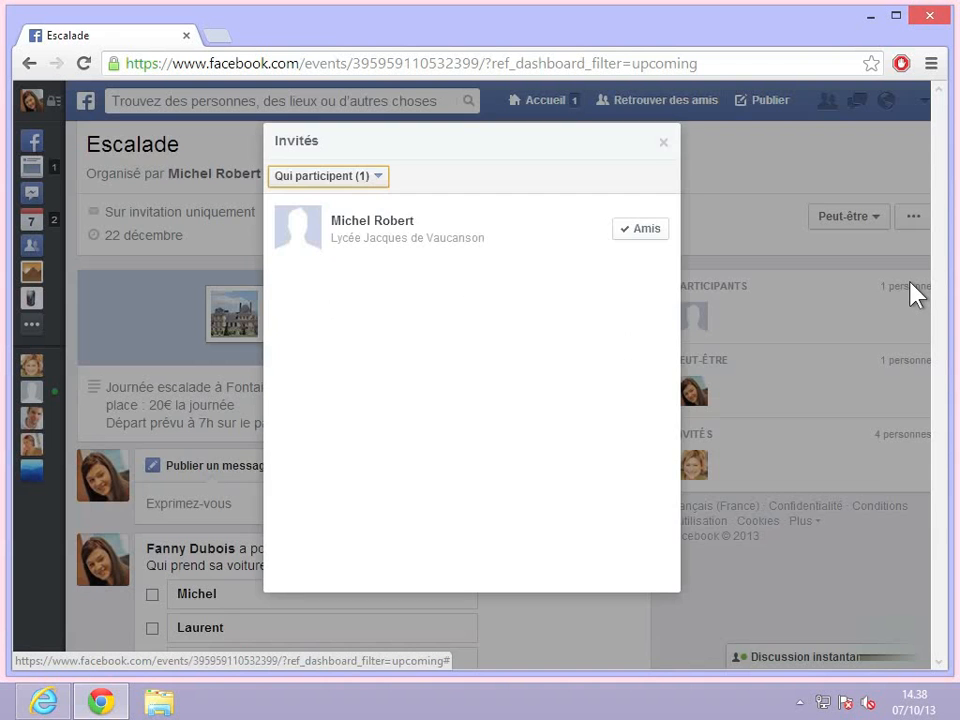
click(664, 144)
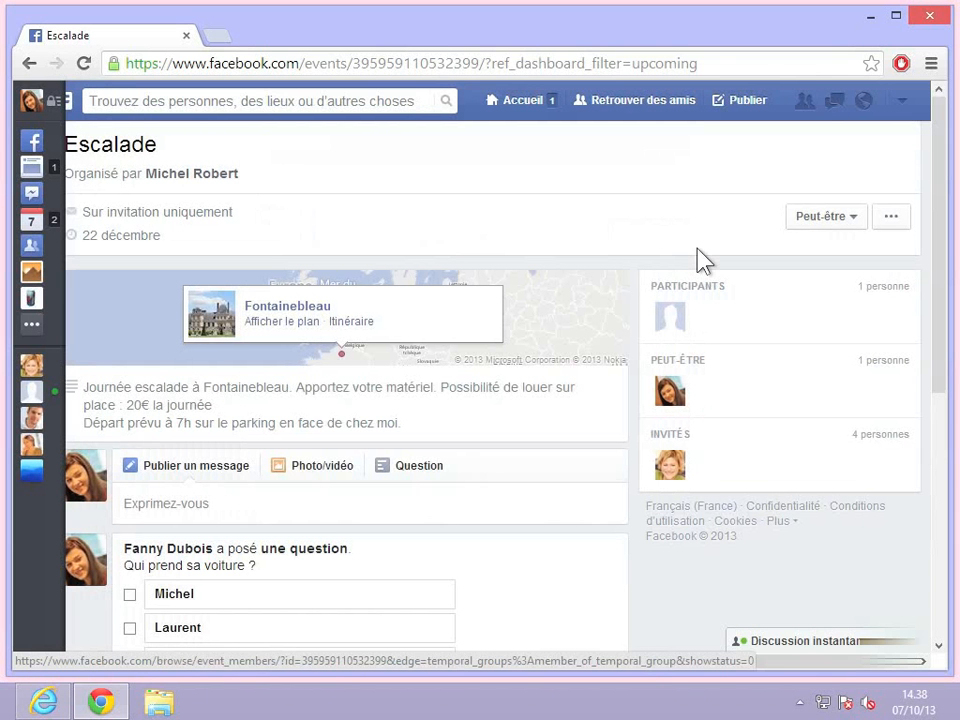
Review the event's additional options for notifications, exporting and reporting, without choosing any of them
click(902, 227)
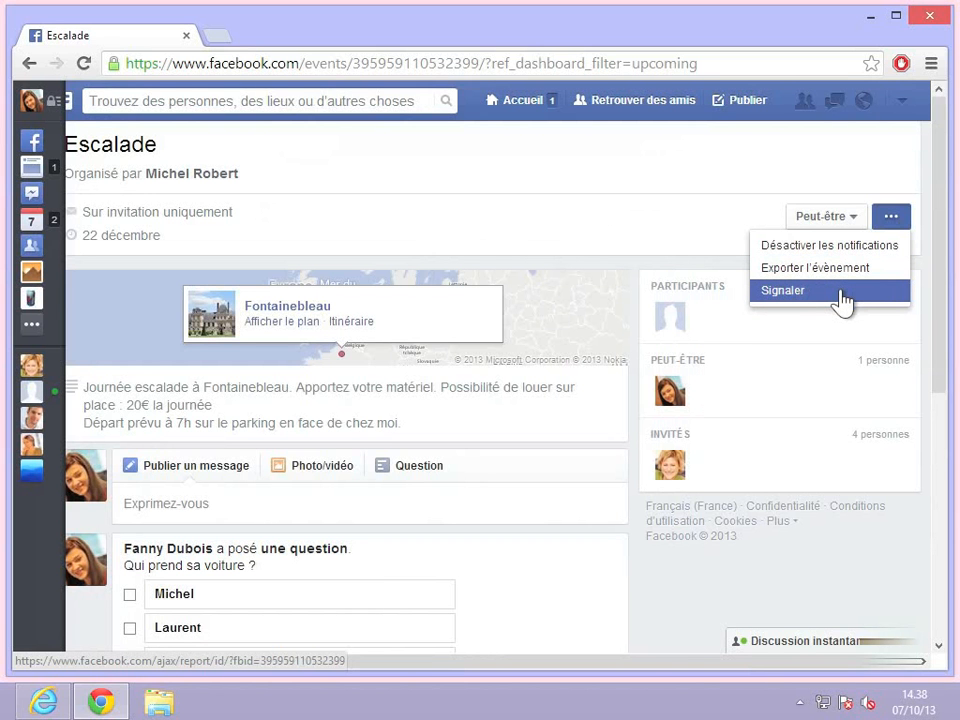
click(467, 250)
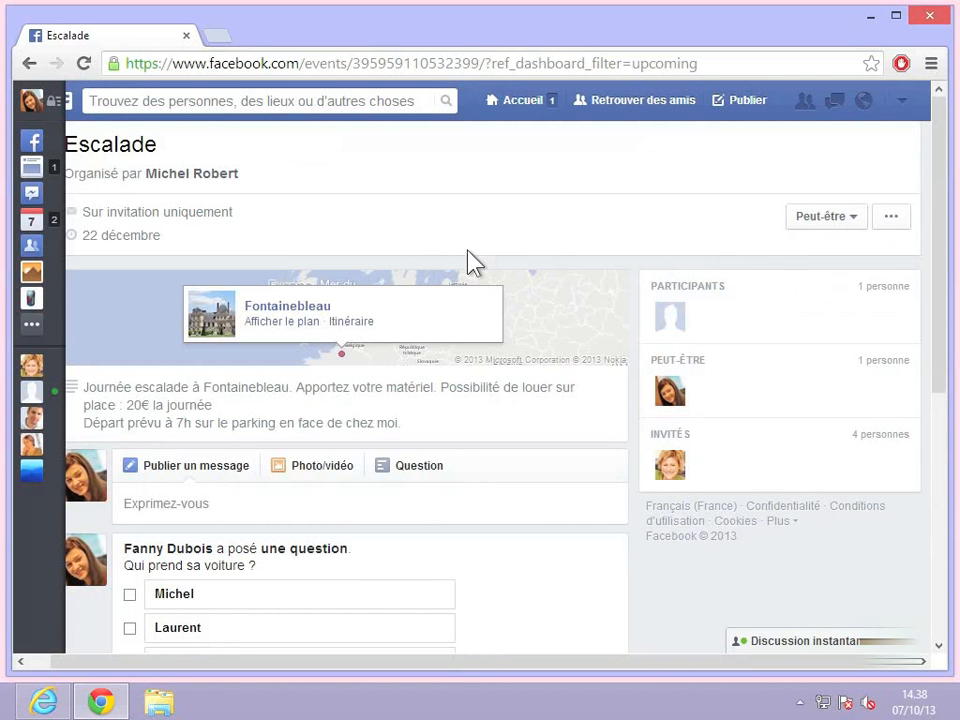